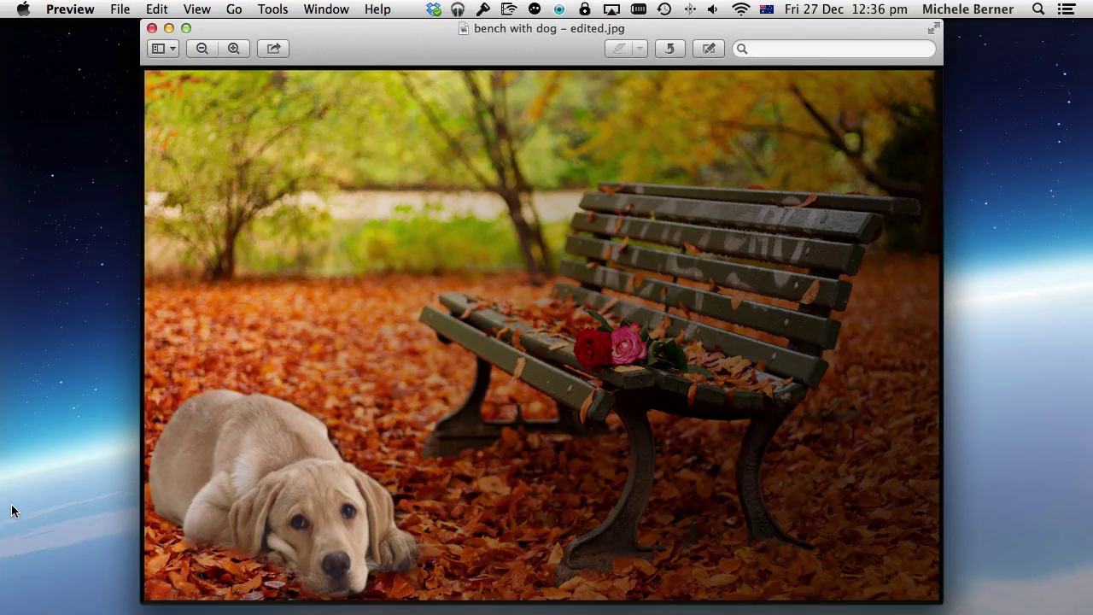
# Close the 'bench with dog – edited.jpg' photo window in Preview
pyautogui.click(152, 28)
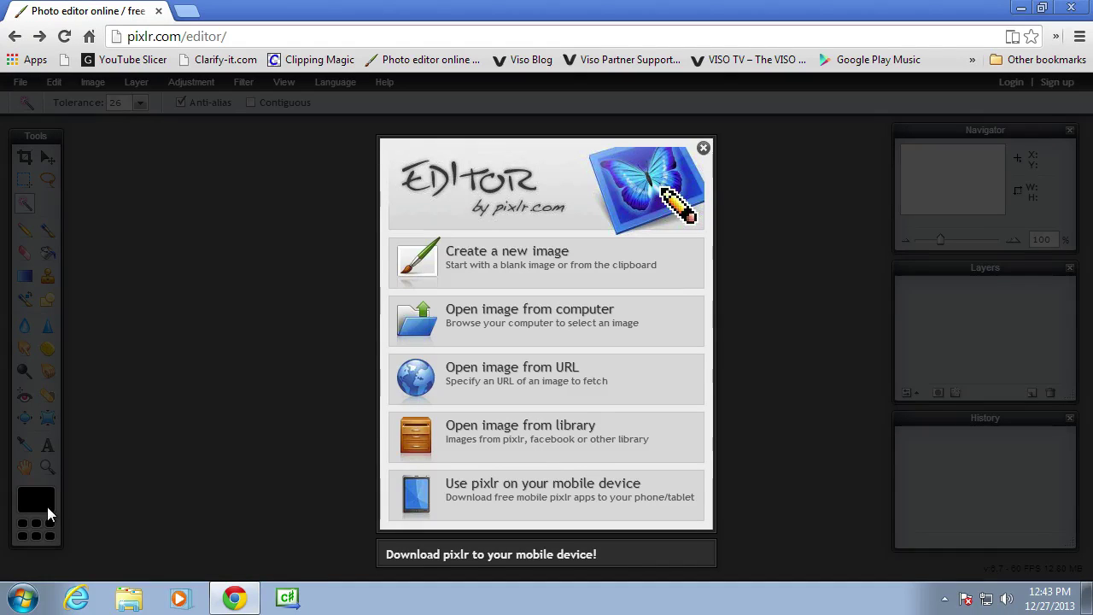
# Open the 460x288 dog photo from the Lesson 14 - Gradient folder
pyautogui.click(463, 318)
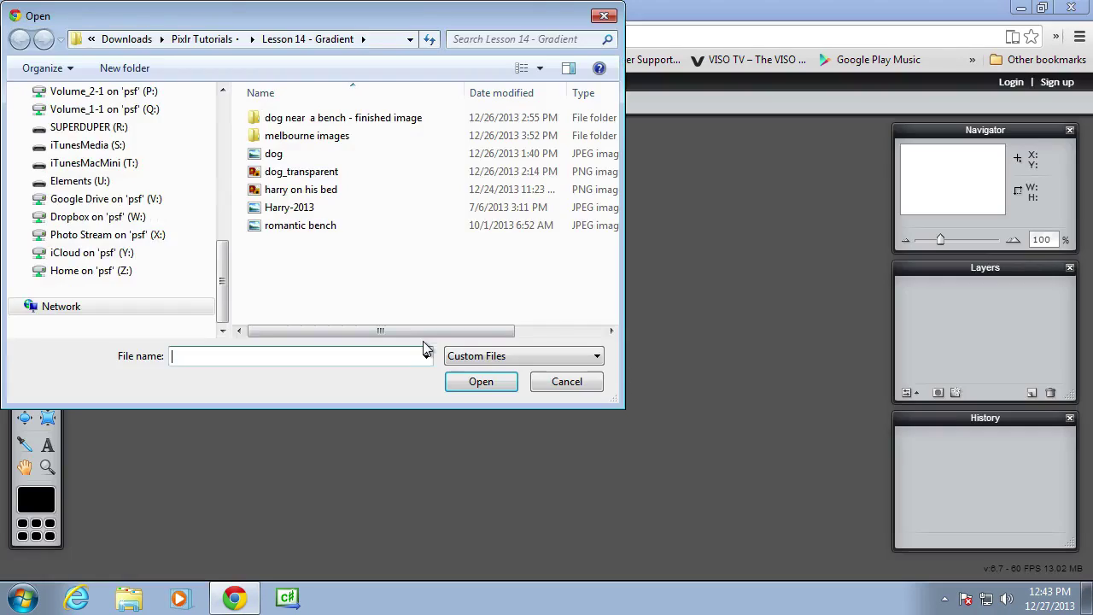
pyautogui.doubleClick(276, 155)
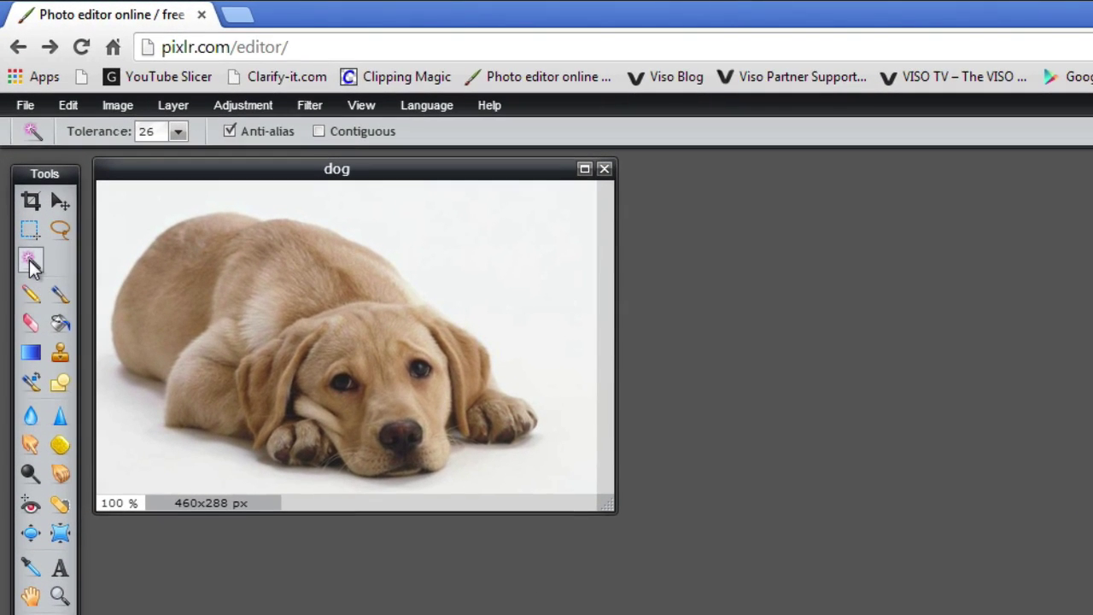
# Select the white background around the dog with the Magic Wand
pyautogui.click(31, 261)
pyautogui.click(179, 132)
pyautogui.click(135, 213)
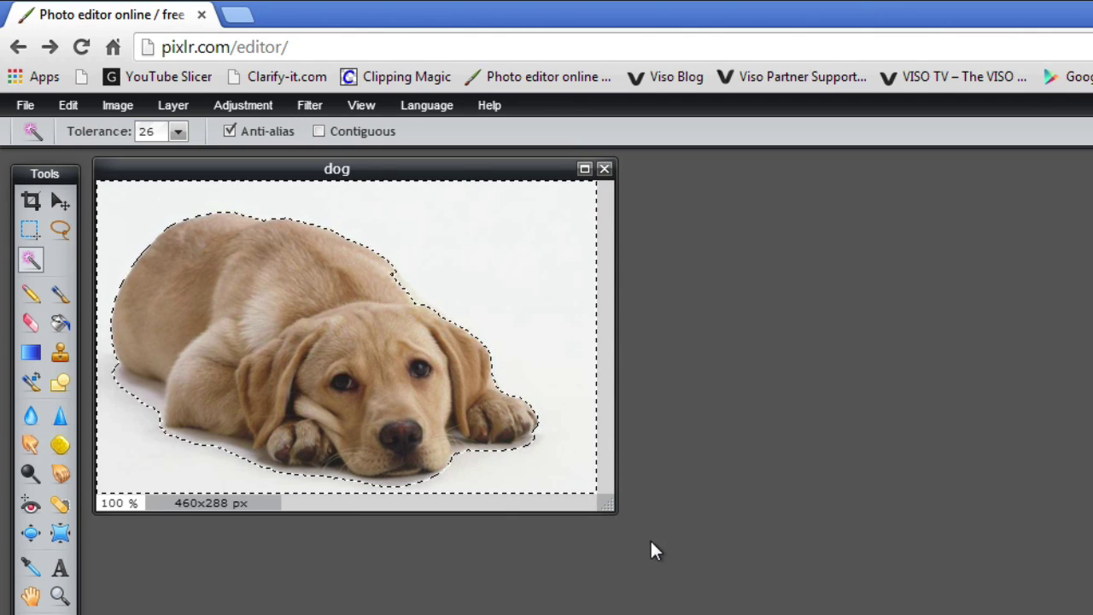
# Invert the selection and copy just the dog to the clipboard
pyautogui.click(69, 105)
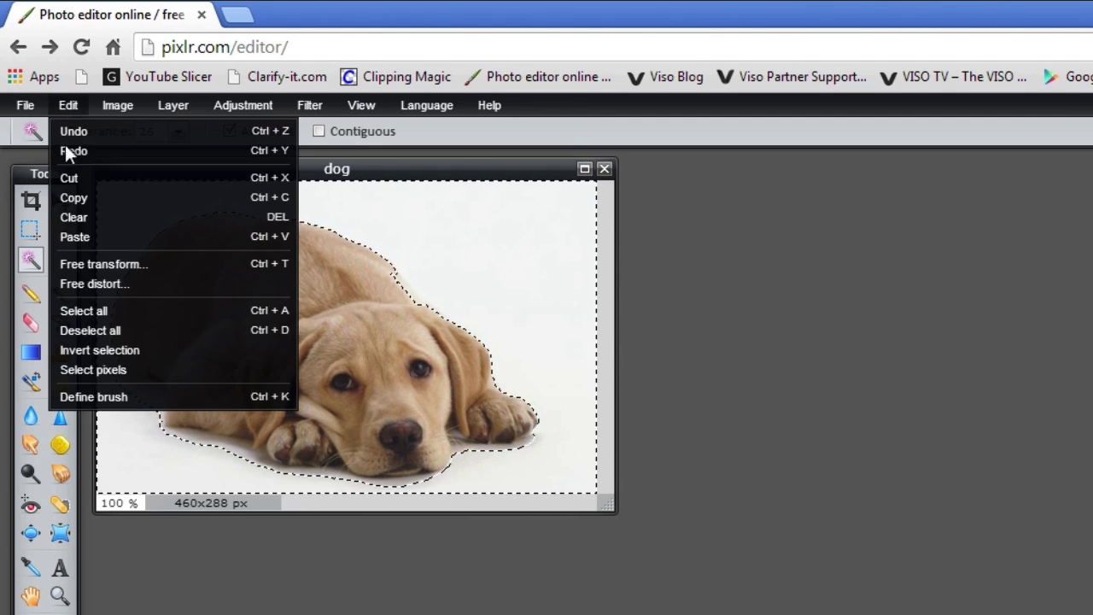
pyautogui.click(77, 348)
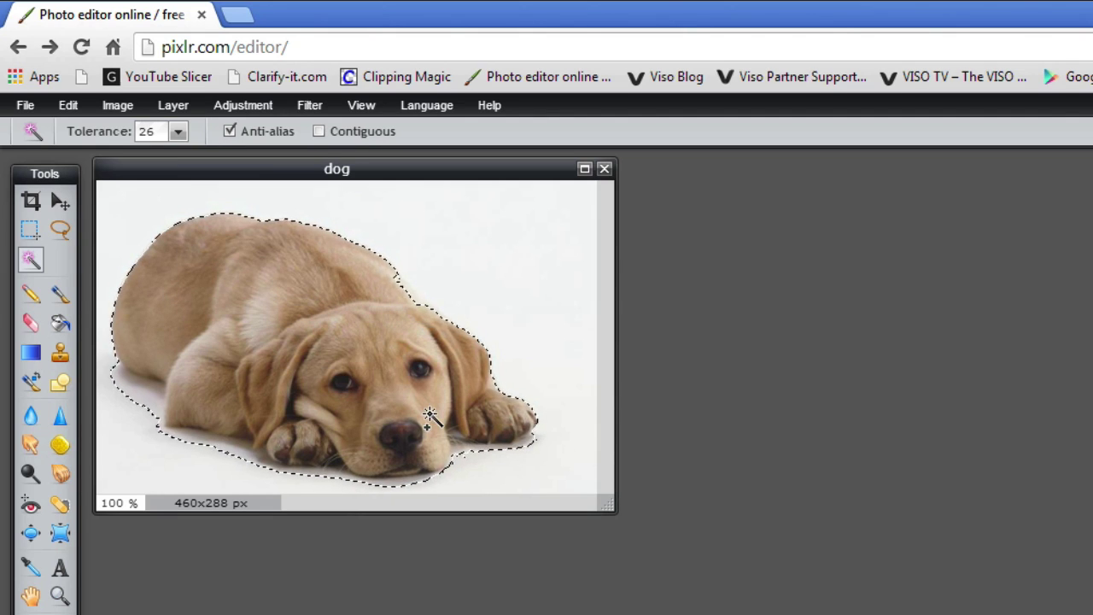
pyautogui.click(67, 106)
pyautogui.click(59, 199)
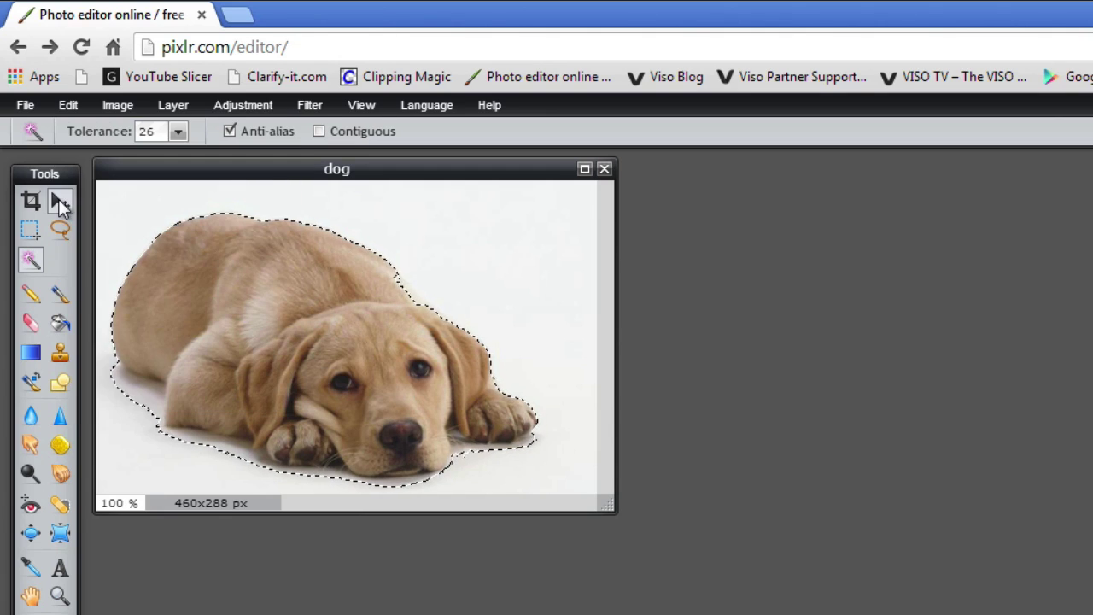
pyautogui.click(26, 104)
# Create a new transparent image named 'transparent dog' from the clipboard
pyautogui.click(28, 132)
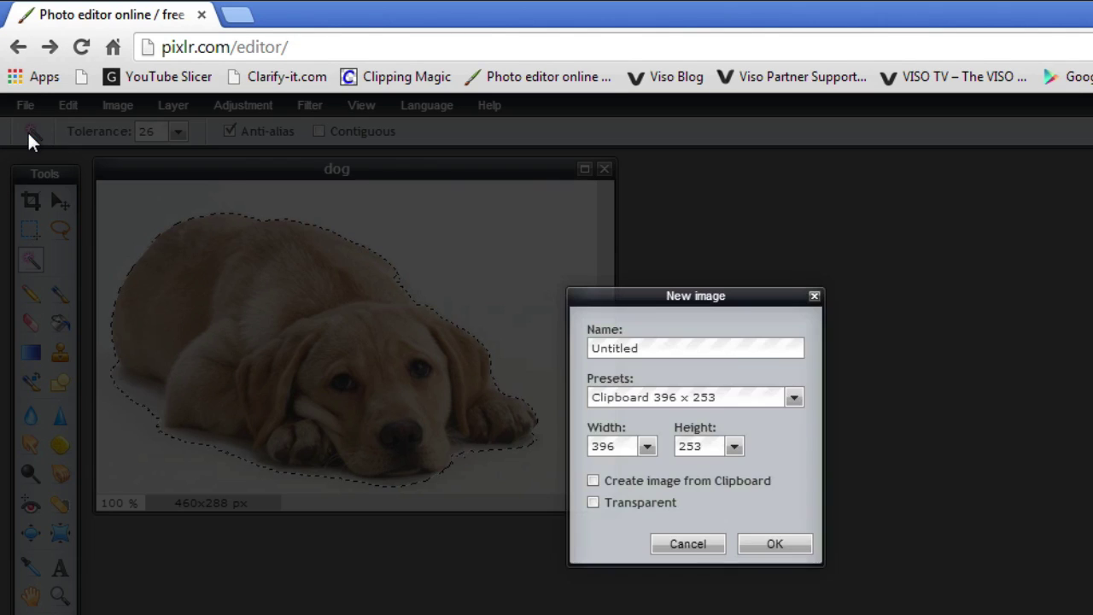
pyautogui.moveTo(643, 349); pyautogui.dragTo(531, 335)
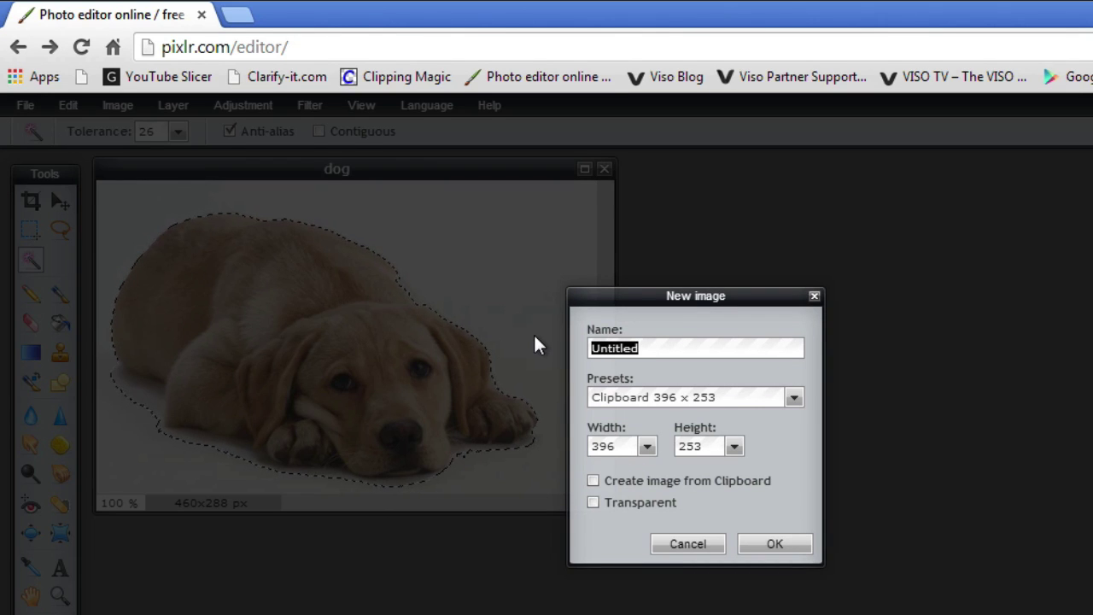
pyautogui.write('trans')
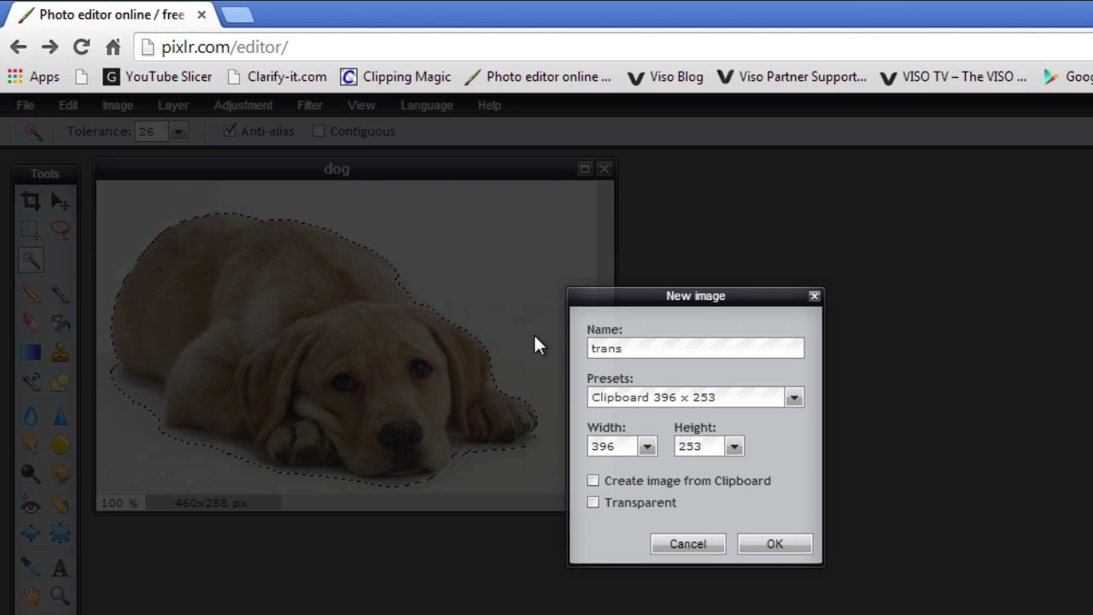
pyautogui.write('parent dog')
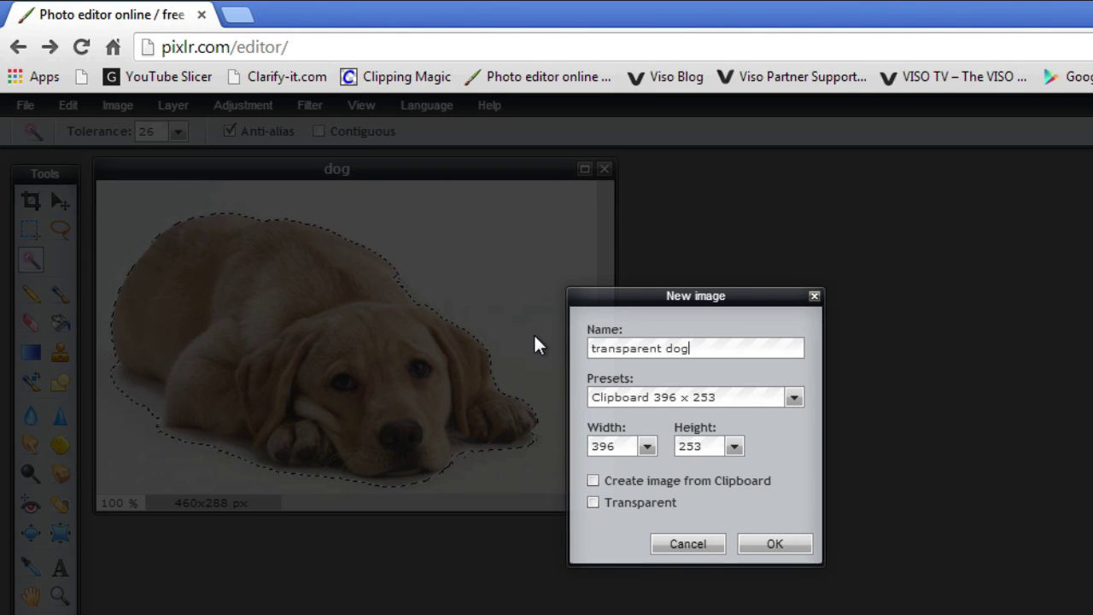
pyautogui.click(595, 481)
pyautogui.click(593, 503)
pyautogui.click(761, 543)
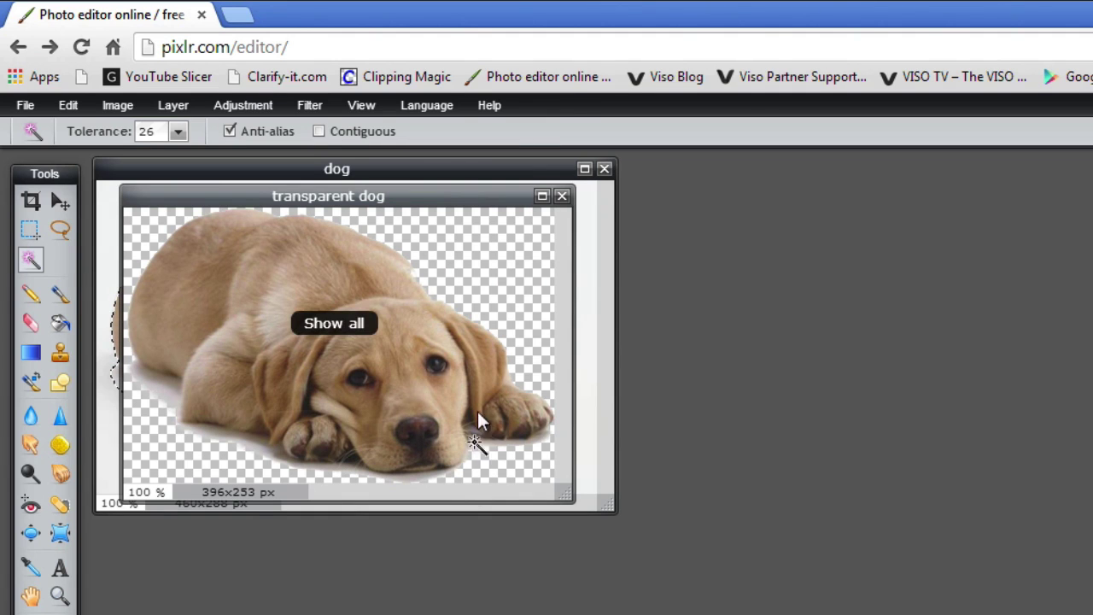
# Close the original dog photo without saving, and shift the new window right
pyautogui.click(604, 168)
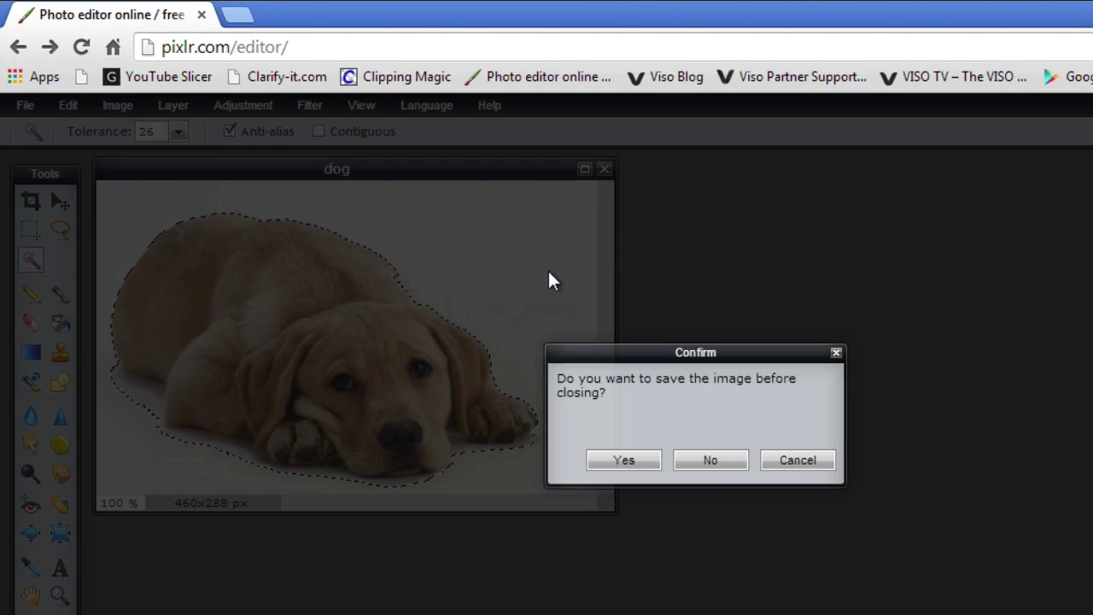
pyautogui.click(681, 462)
pyautogui.moveTo(370, 207); pyautogui.dragTo(496, 213)
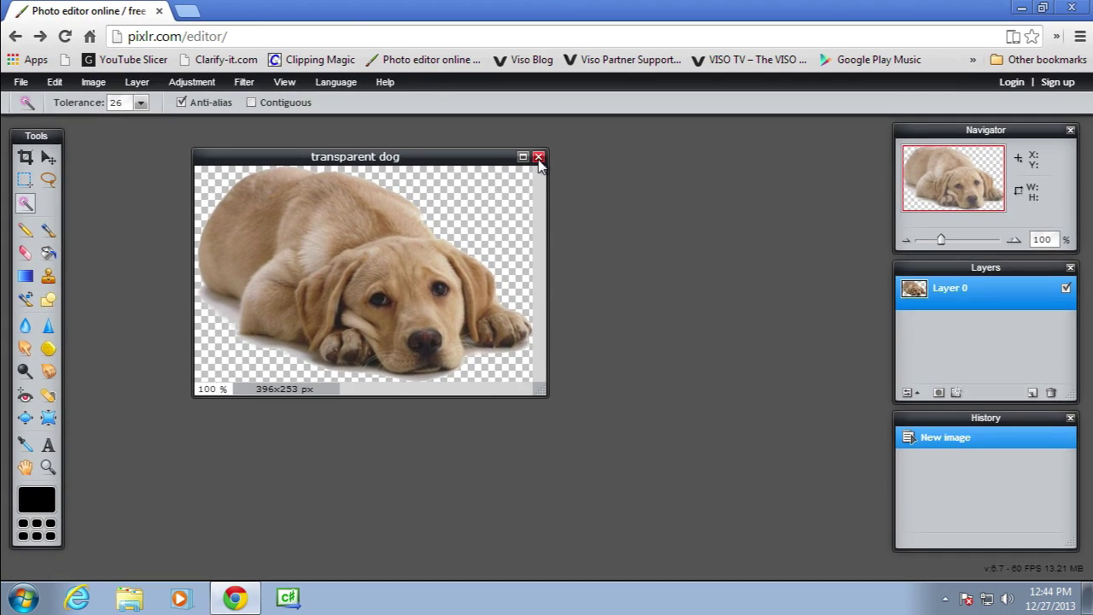
# Open the 1600x1073 romantic bench photo and duplicate its Background layer as Background copy
pyautogui.click(539, 159)
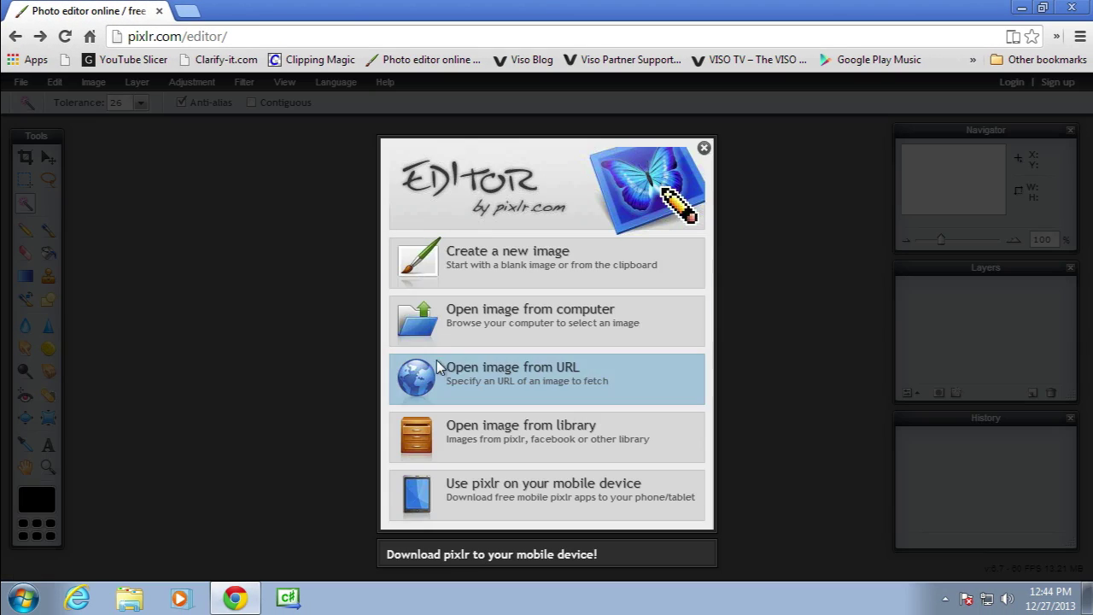
pyautogui.click(449, 317)
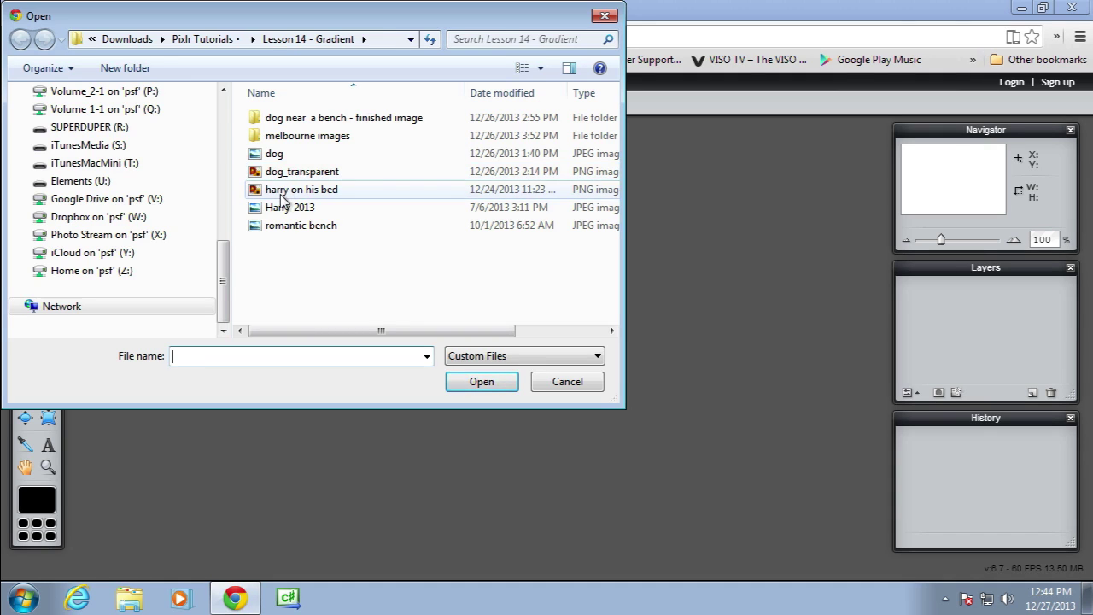
pyautogui.doubleClick(278, 225)
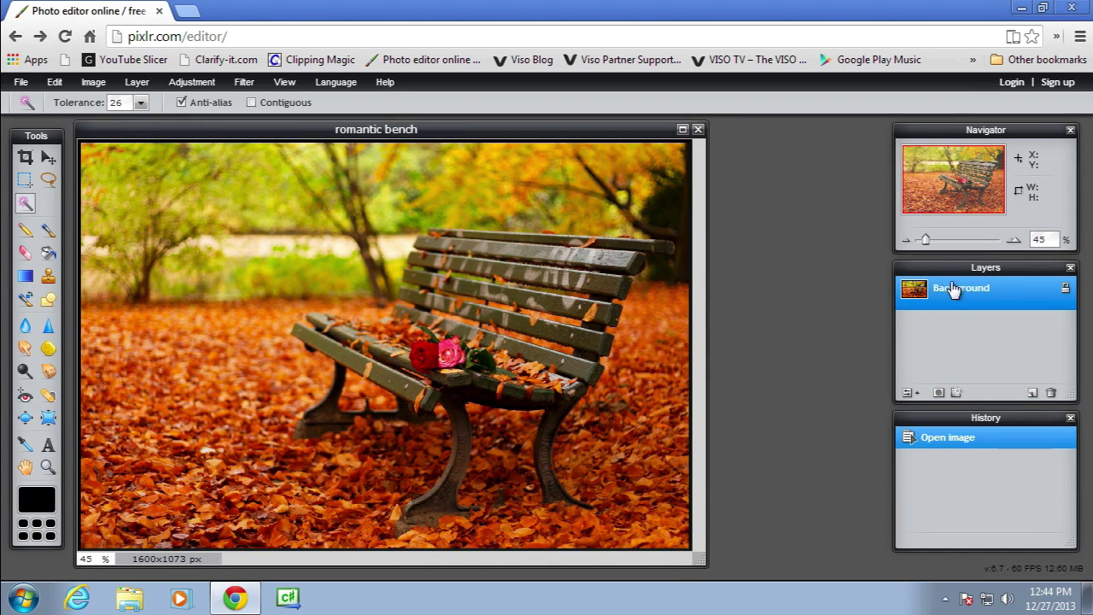
pyautogui.rightClick(954, 290)
pyautogui.click(803, 224)
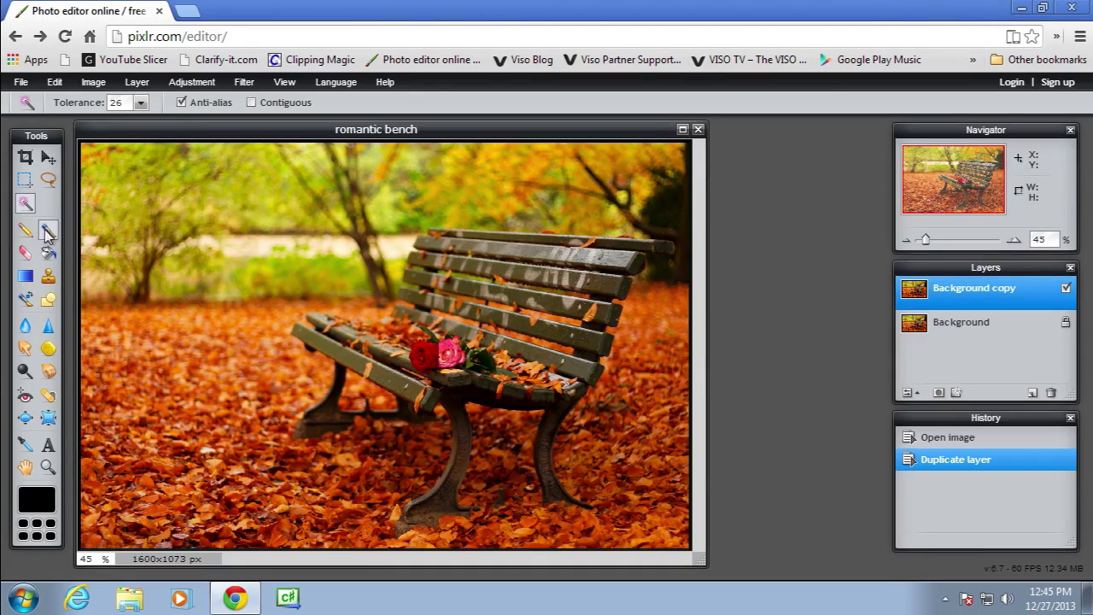
# Set the Gradient tool to the dark red preset with its right stop changed to black 000000
pyautogui.click(27, 274)
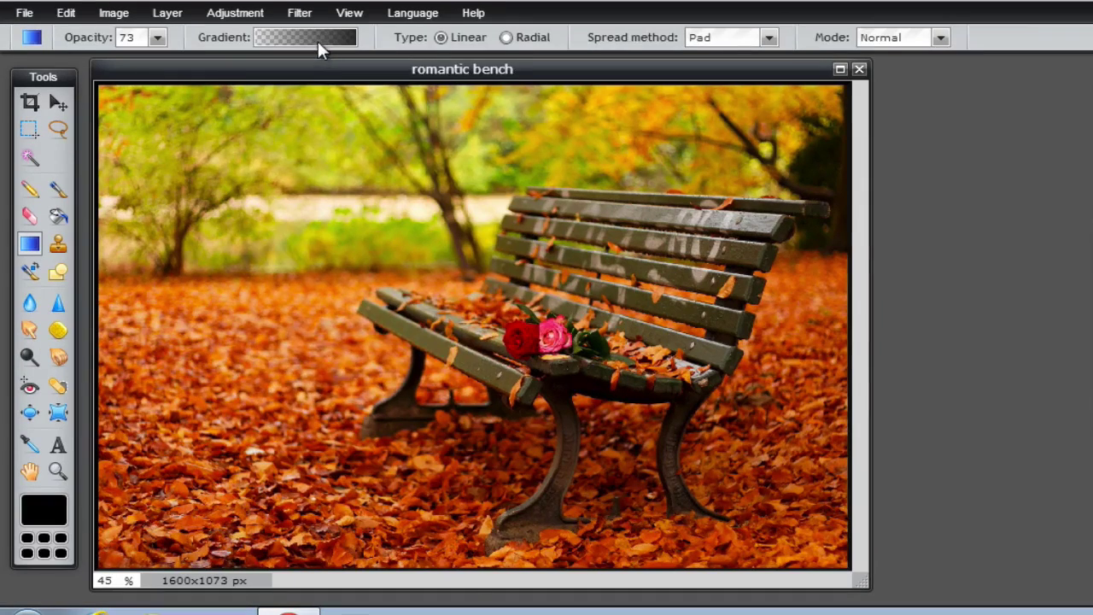
pyautogui.click(318, 38)
pyautogui.click(273, 232)
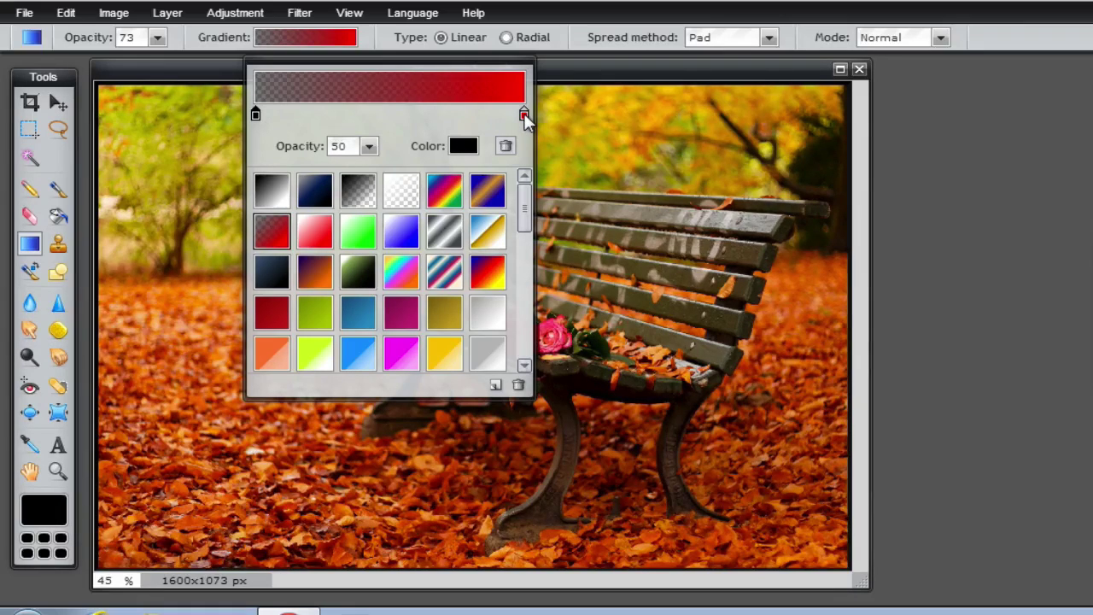
pyautogui.click(525, 117)
pyautogui.click(464, 147)
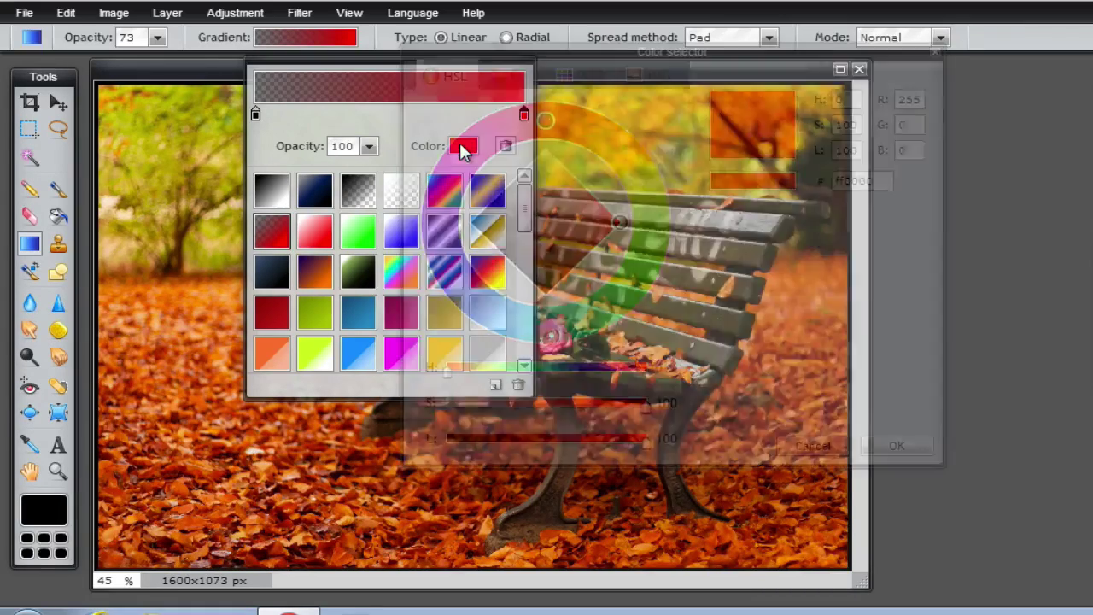
pyautogui.click(545, 290)
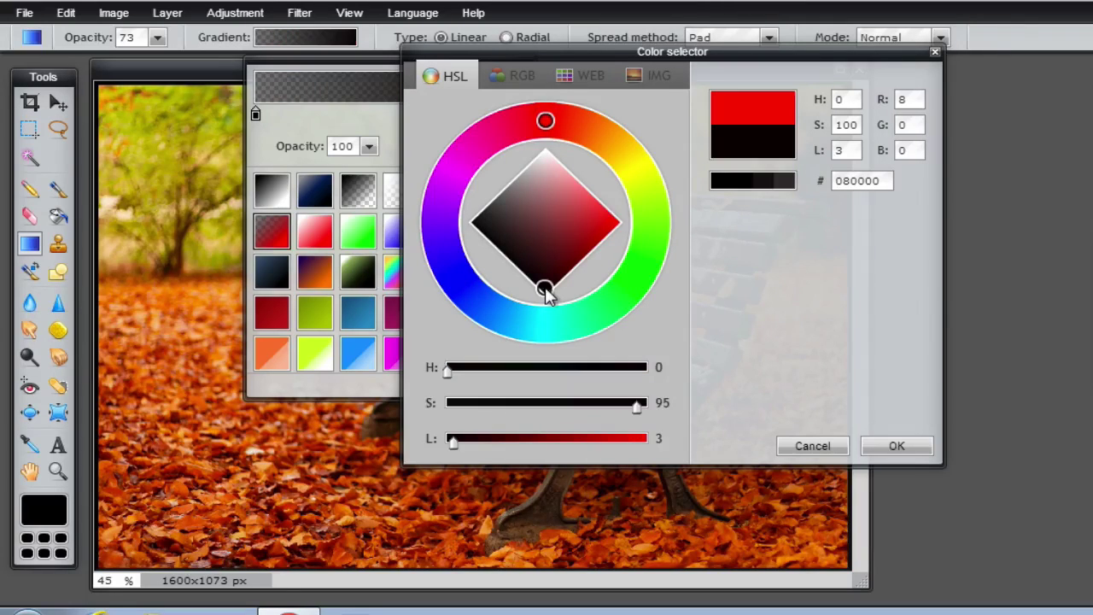
pyautogui.click(719, 183)
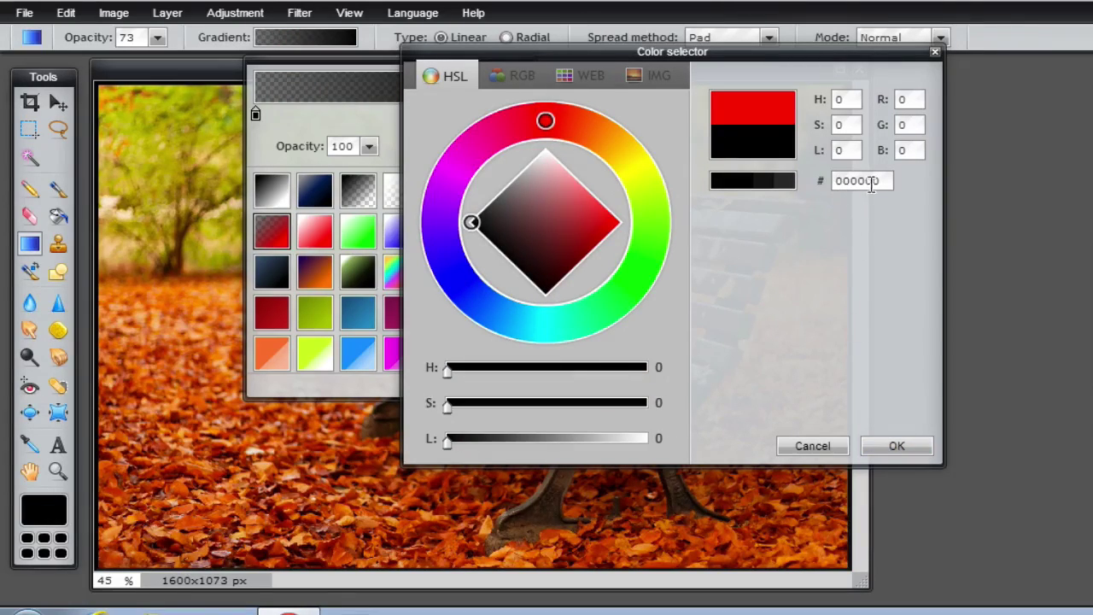
pyautogui.click(889, 448)
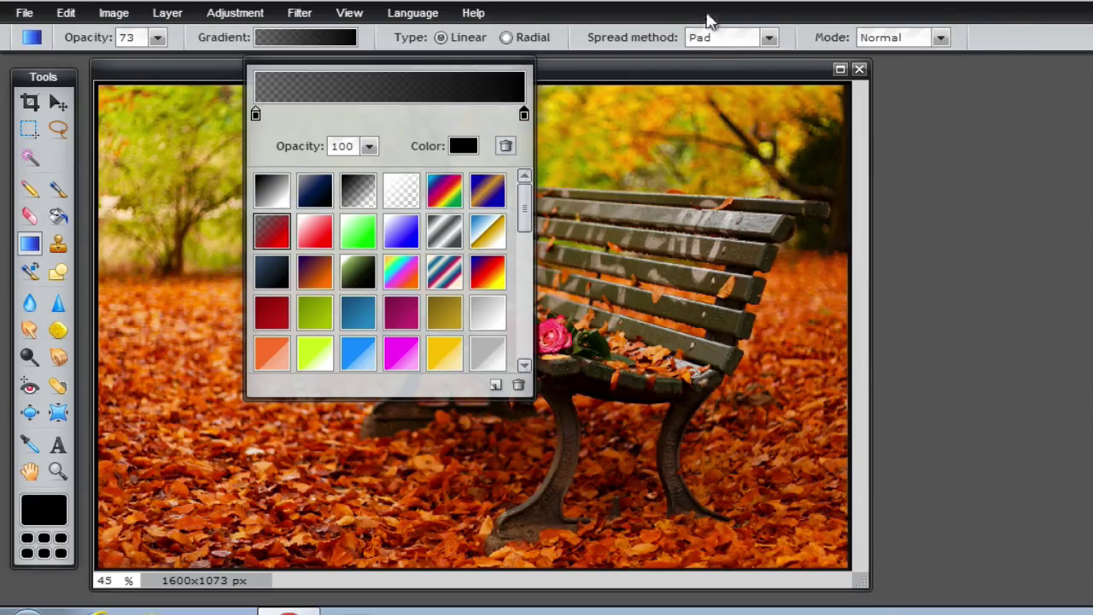
pyautogui.click(693, 72)
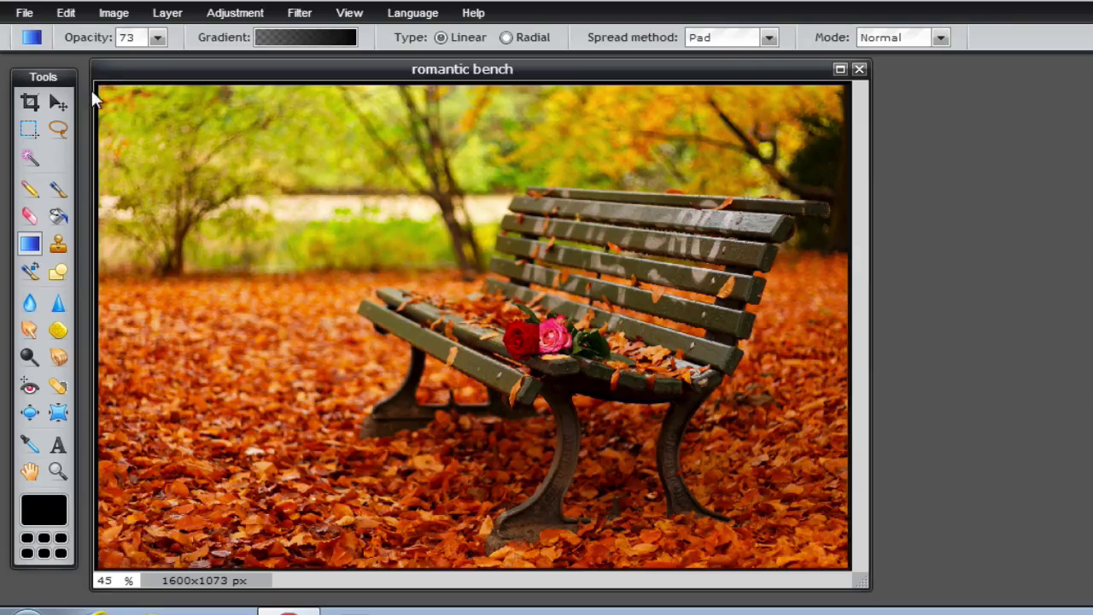
# Test a diagonal gradient, undo it, and lower one stop's opacity to 71
pyautogui.moveTo(103, 94); pyautogui.dragTo(838, 563)
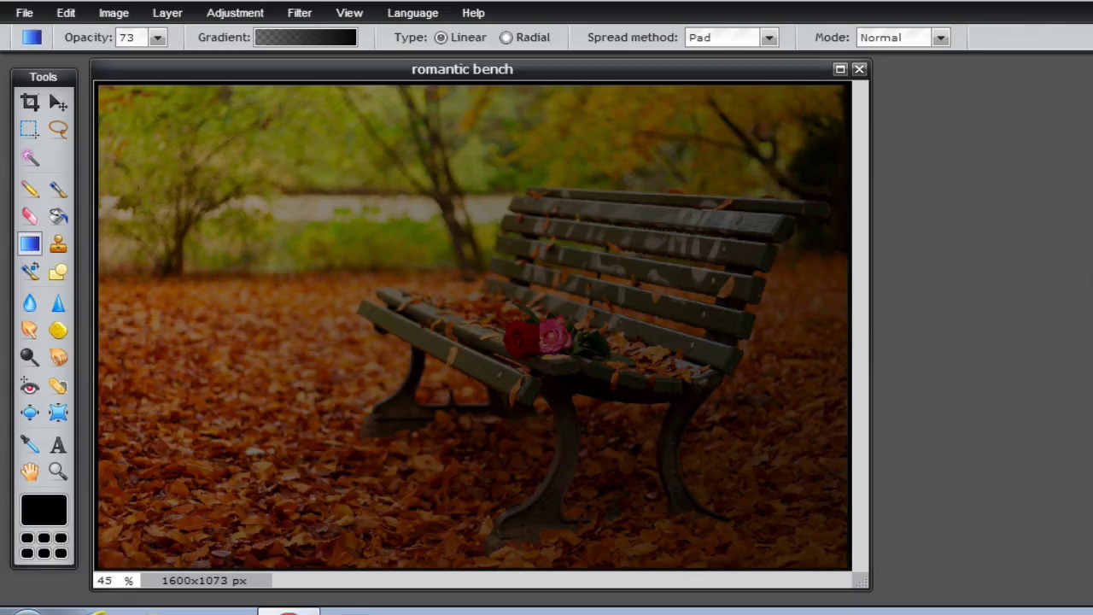
pyautogui.hotkey('ctrl', 'z')
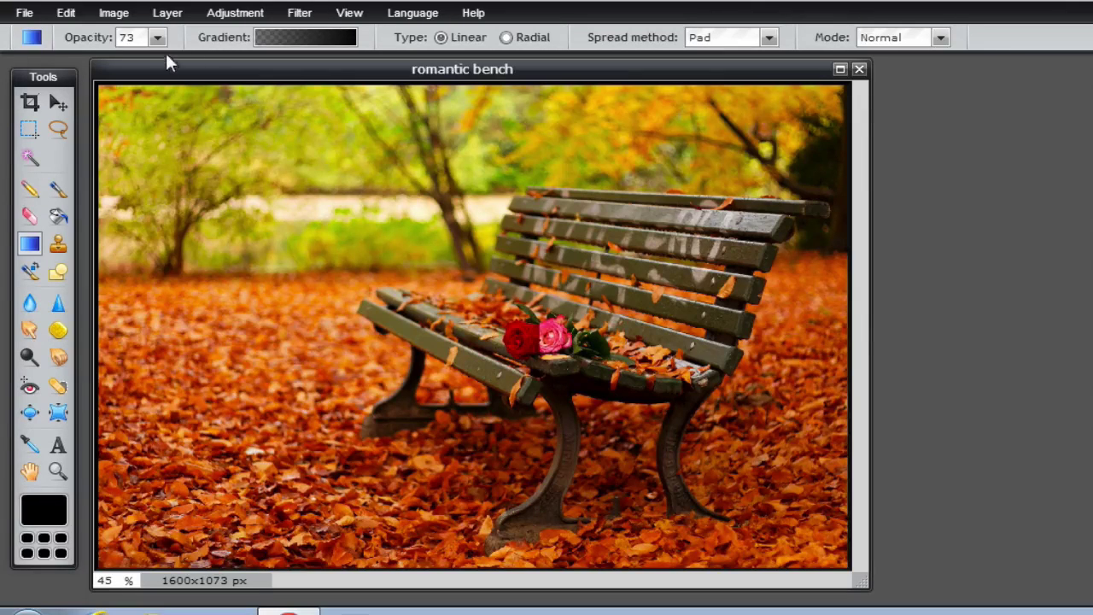
pyautogui.click(275, 38)
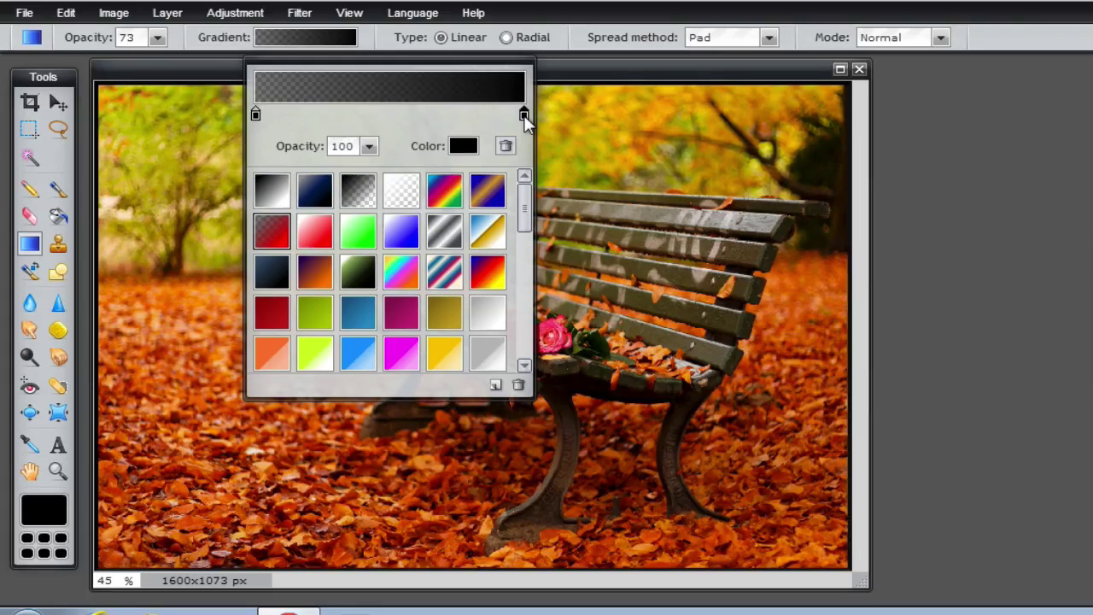
pyautogui.click(369, 147)
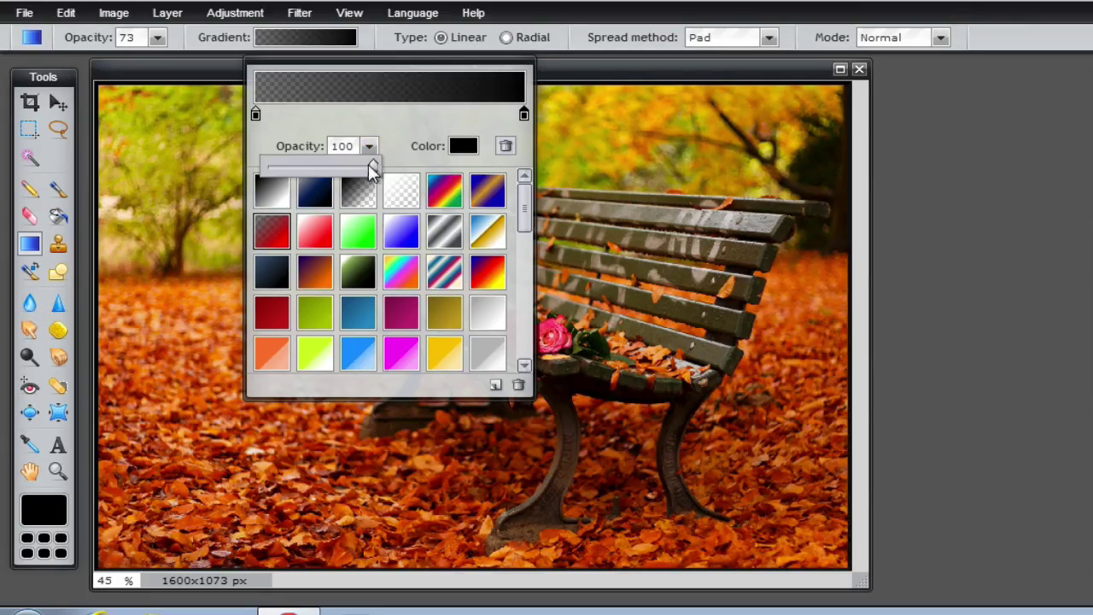
pyautogui.moveTo(374, 167); pyautogui.dragTo(353, 169)
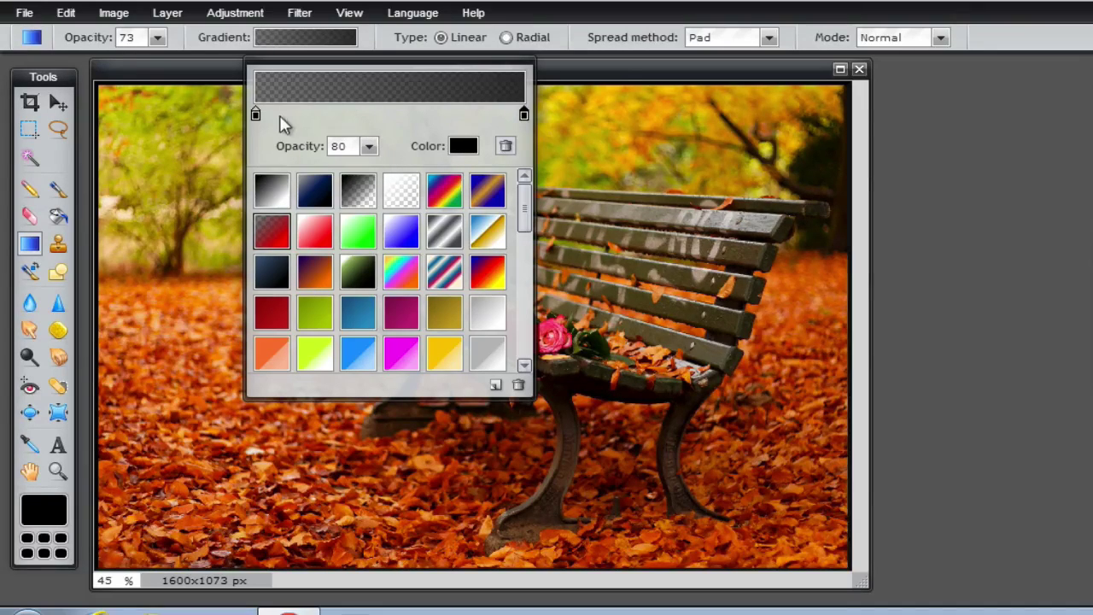
# Lower the gradient's starting-end stop opacity to 26
pyautogui.click(256, 114)
pyautogui.click(368, 150)
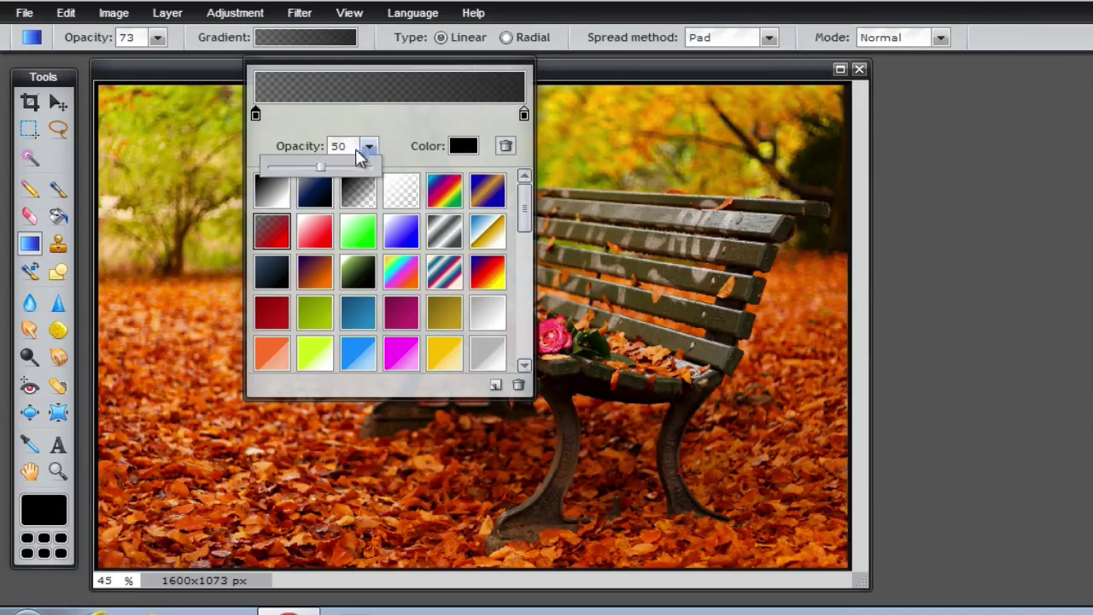
pyautogui.moveTo(322, 171); pyautogui.dragTo(296, 171)
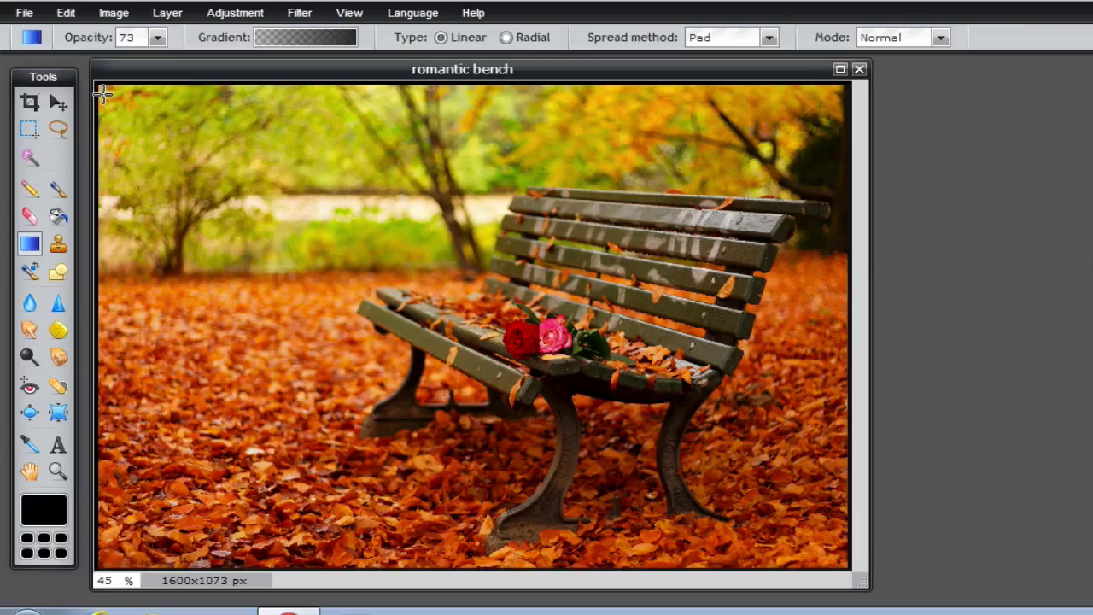
# Try the diagonal gradient in normal and Hardlight modes, undoing each attempt
pyautogui.moveTo(103, 94); pyautogui.dragTo(832, 566)
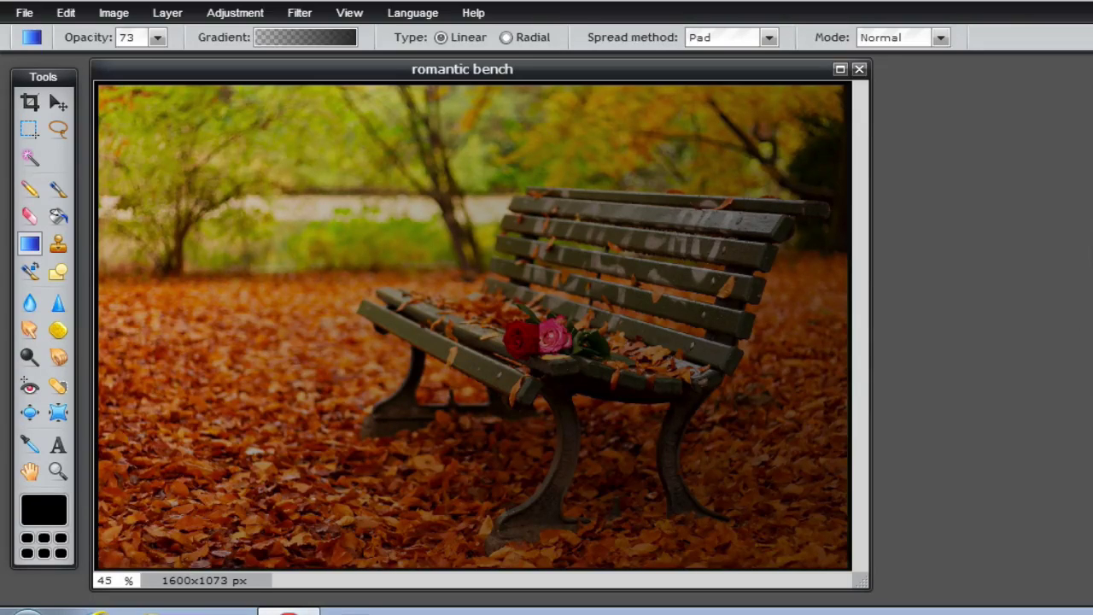
pyautogui.hotkey('ctrl', 'z')
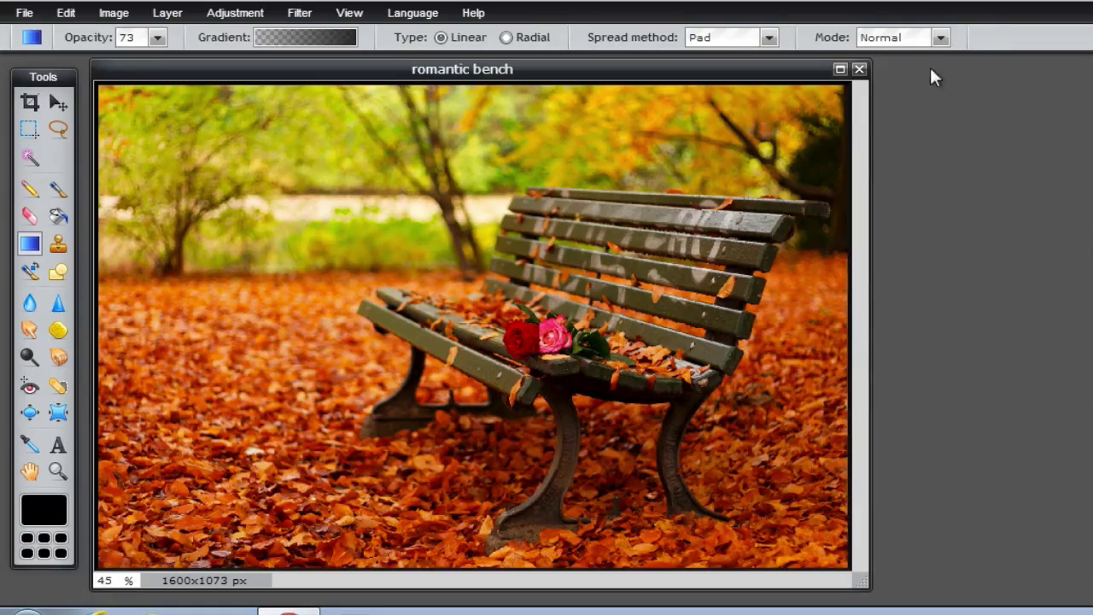
pyautogui.click(940, 37)
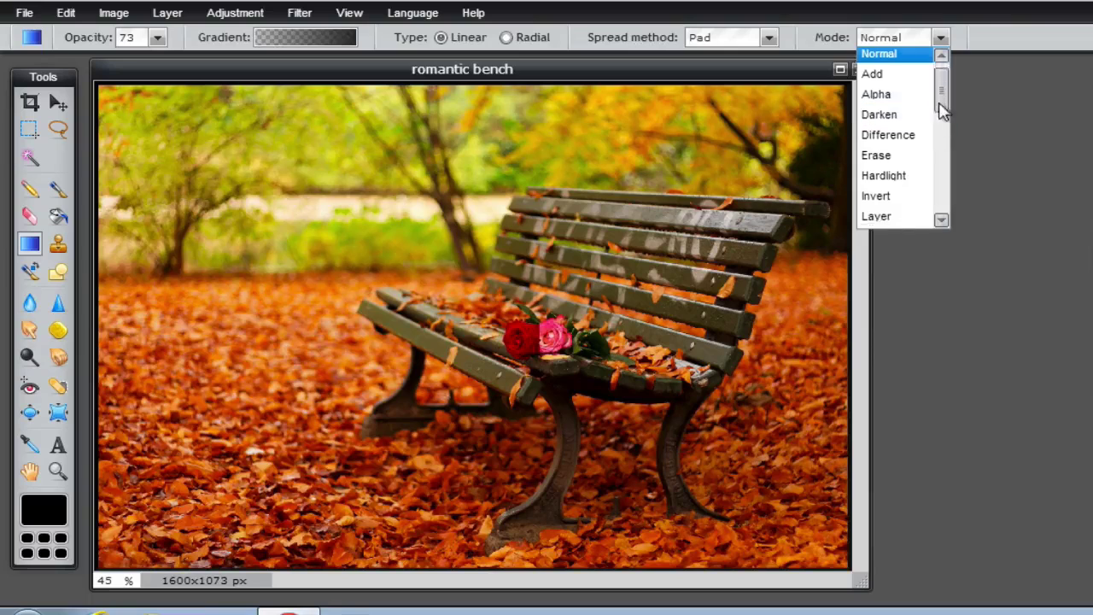
pyautogui.moveTo(942, 110); pyautogui.dragTo(934, 142)
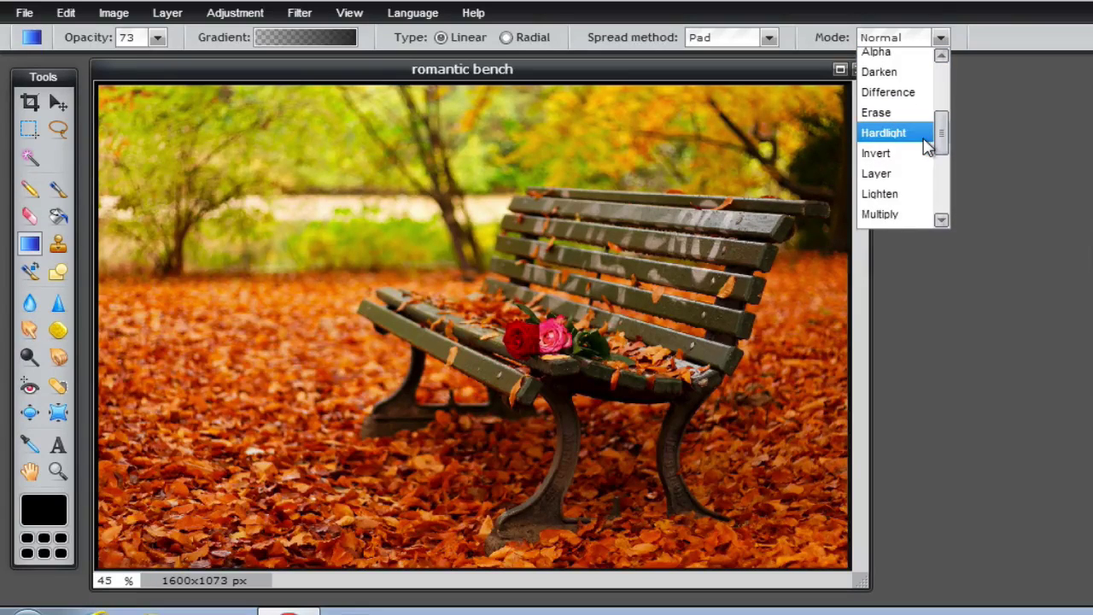
pyautogui.click(884, 134)
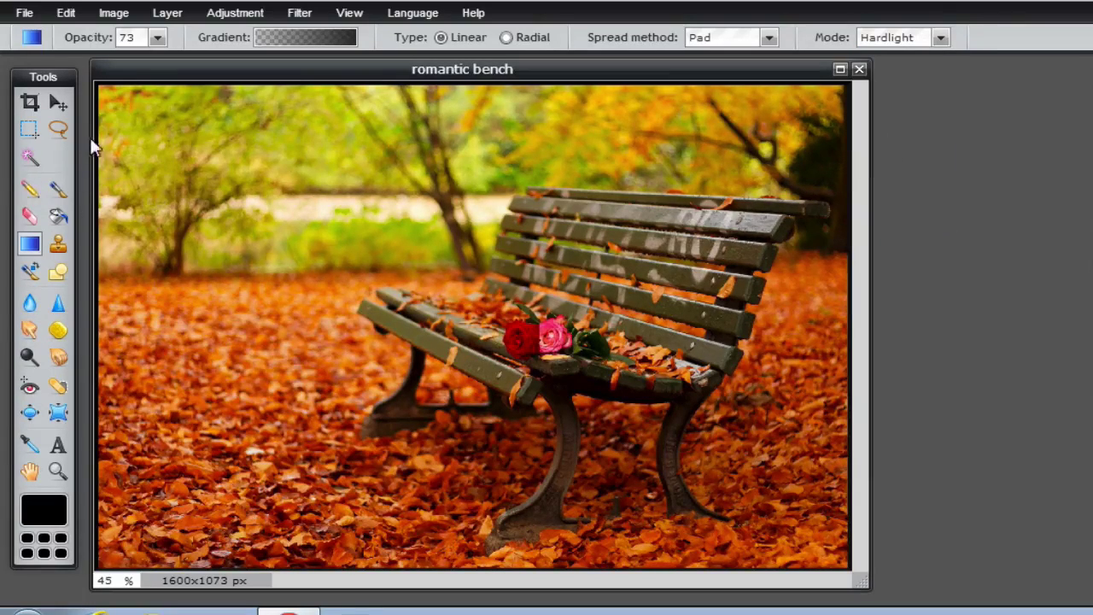
pyautogui.moveTo(106, 87); pyautogui.dragTo(832, 553)
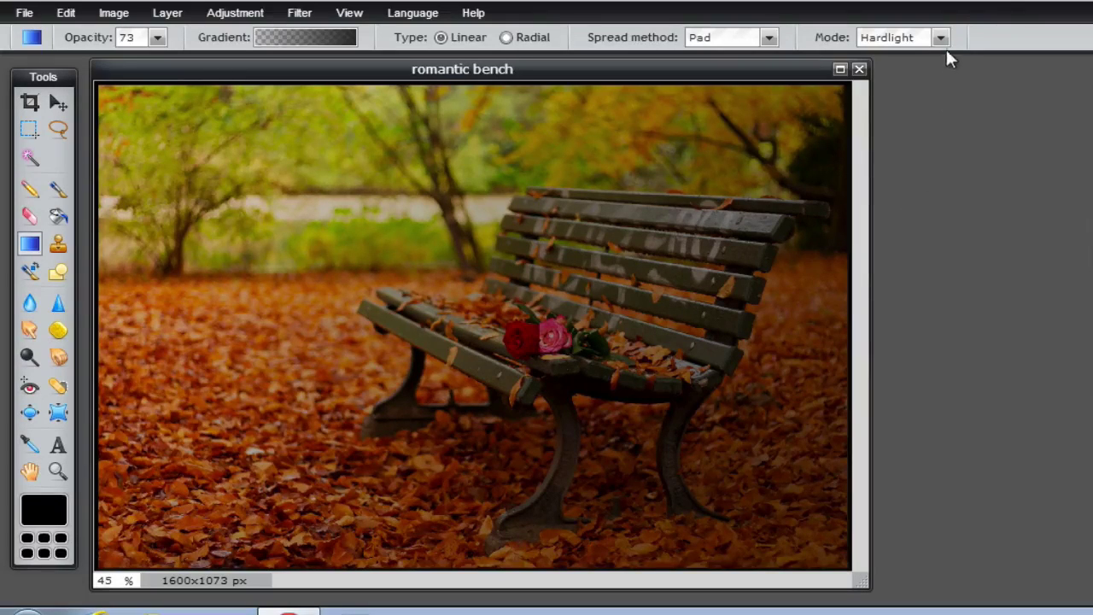
pyautogui.hotkey('ctrl', 'z')
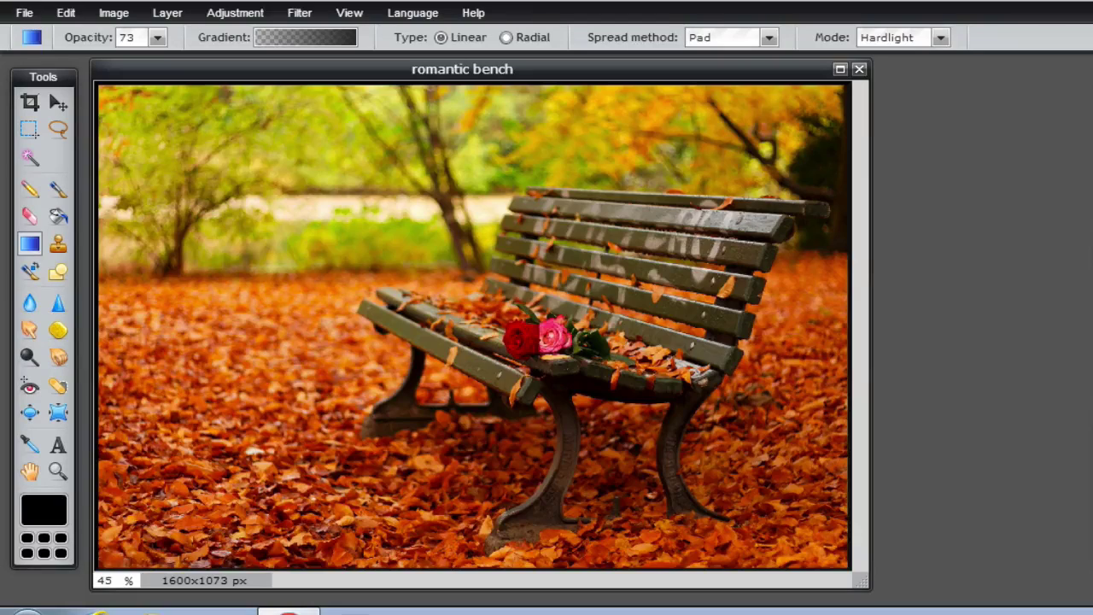
# Apply the gradient in Overlay mode from the photo's top-left to bottom-right
pyautogui.click(941, 40)
pyautogui.moveTo(939, 122); pyautogui.dragTo(940, 197)
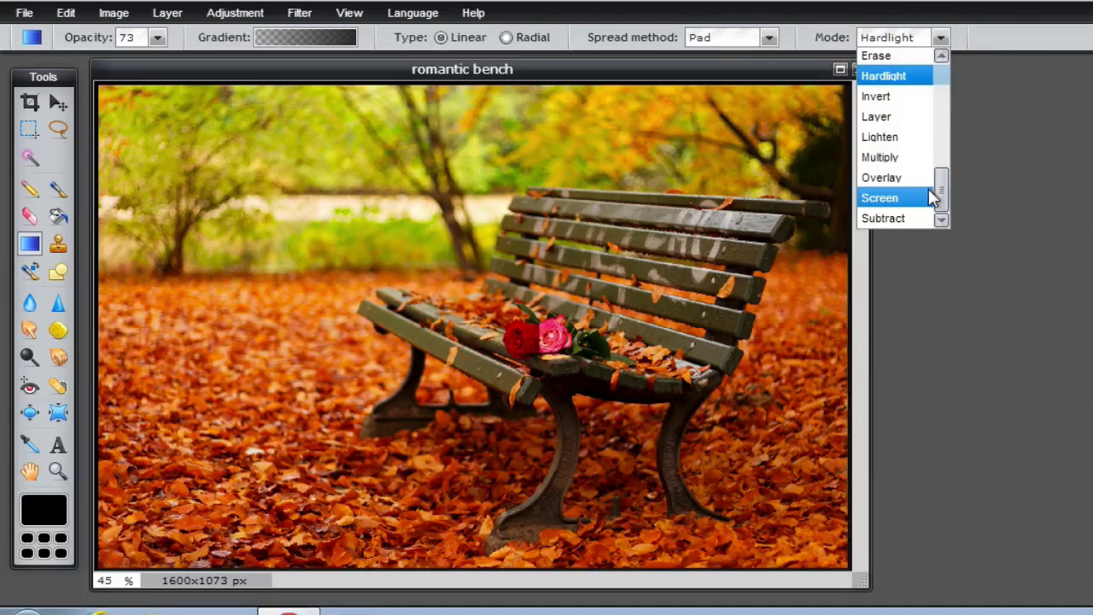
pyautogui.click(891, 178)
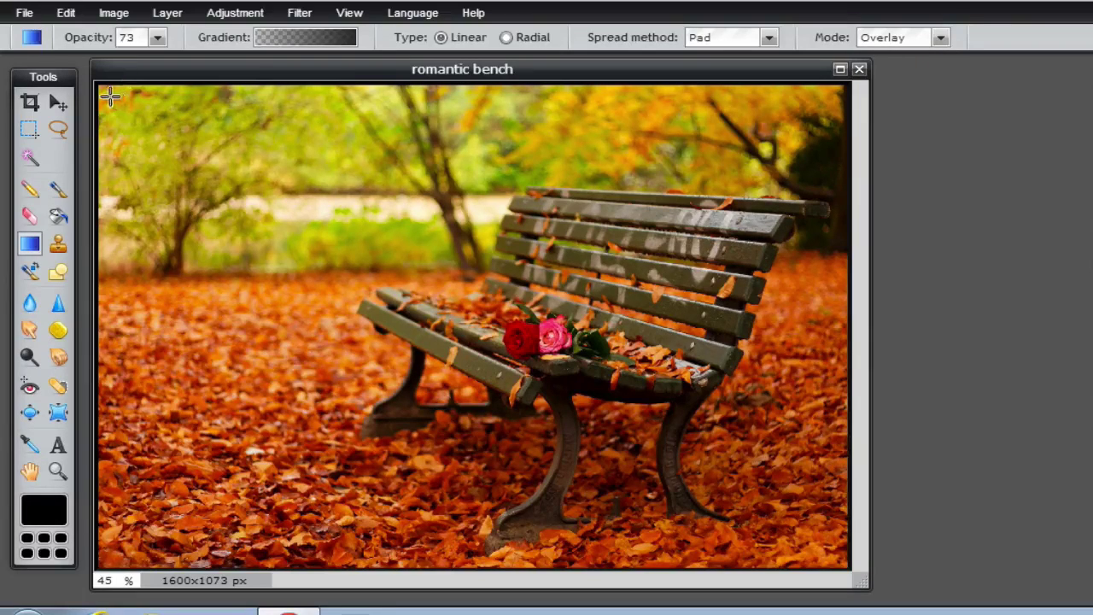
pyautogui.moveTo(109, 97); pyautogui.dragTo(831, 558)
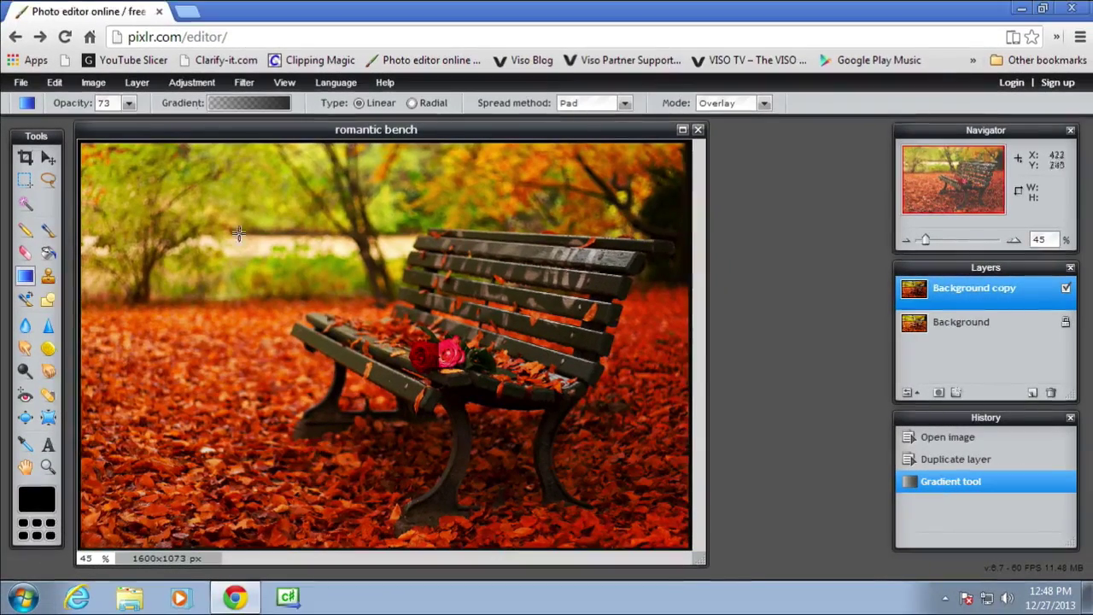
# Open the cut-out dog as a new layer and move it onto the lower-left leaves
pyautogui.click(137, 82)
pyautogui.click(154, 154)
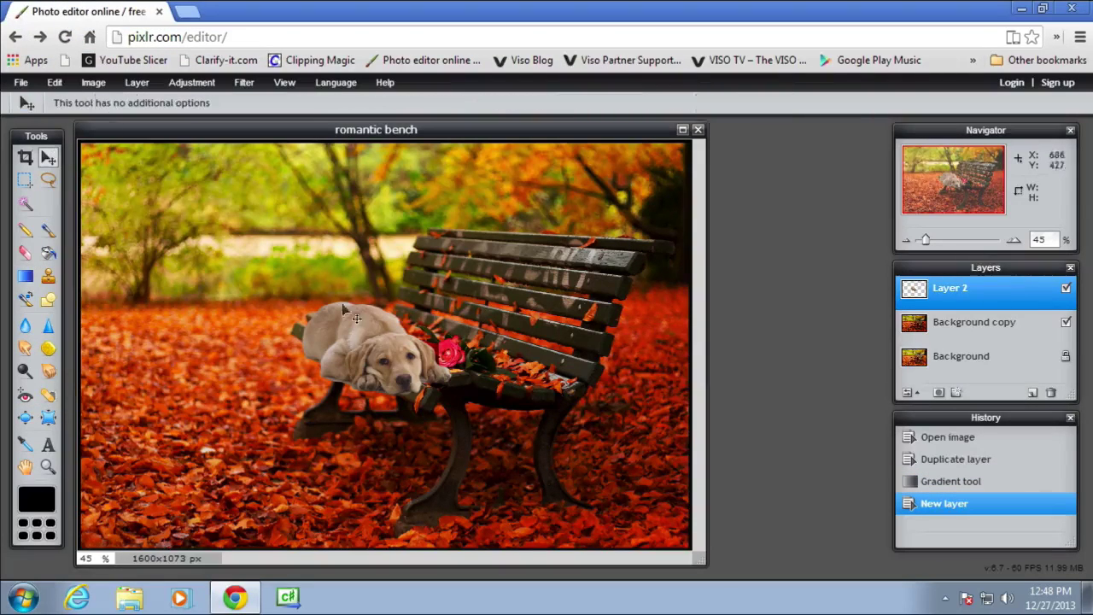
pyautogui.moveTo(359, 346); pyautogui.dragTo(173, 458)
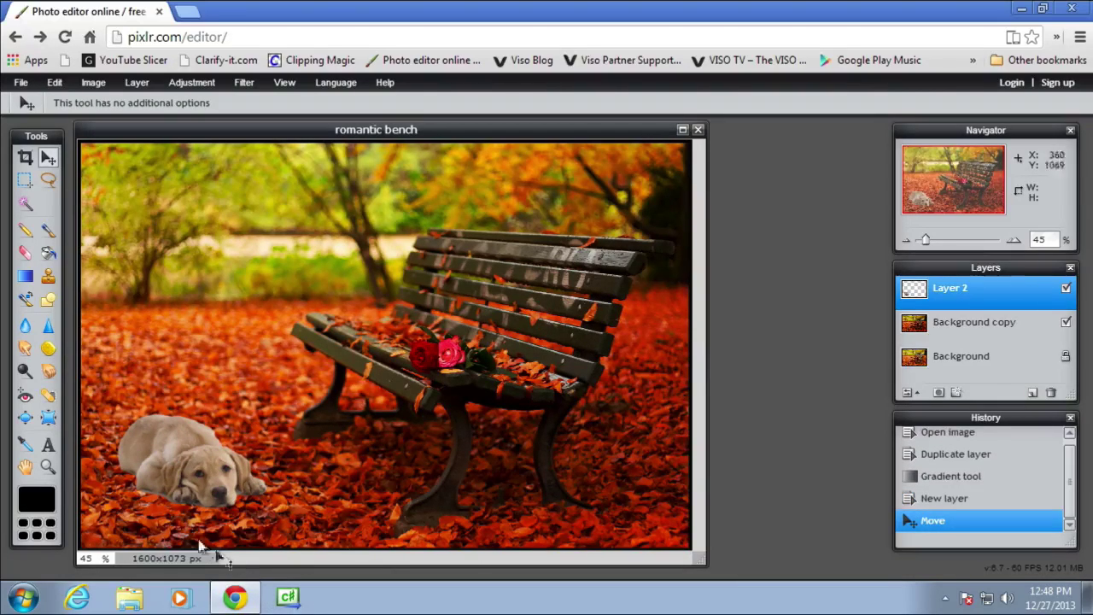
# Enlarge the dog with Free transform, nudge it into place, and apply the change
pyautogui.click(54, 82)
pyautogui.click(65, 207)
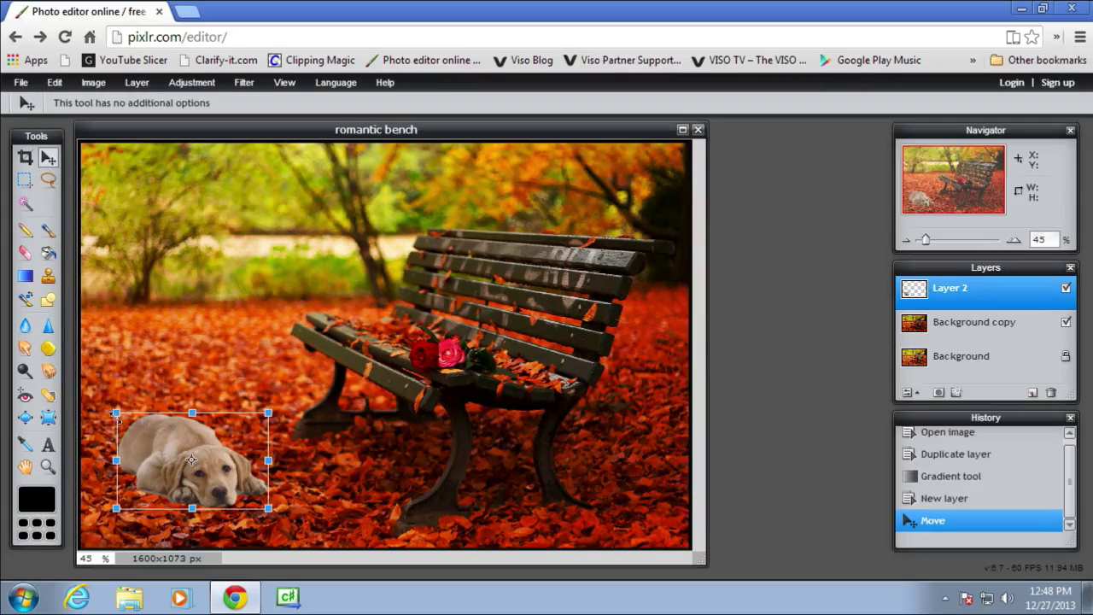
pyautogui.moveTo(118, 412); pyautogui.dragTo(88, 370)
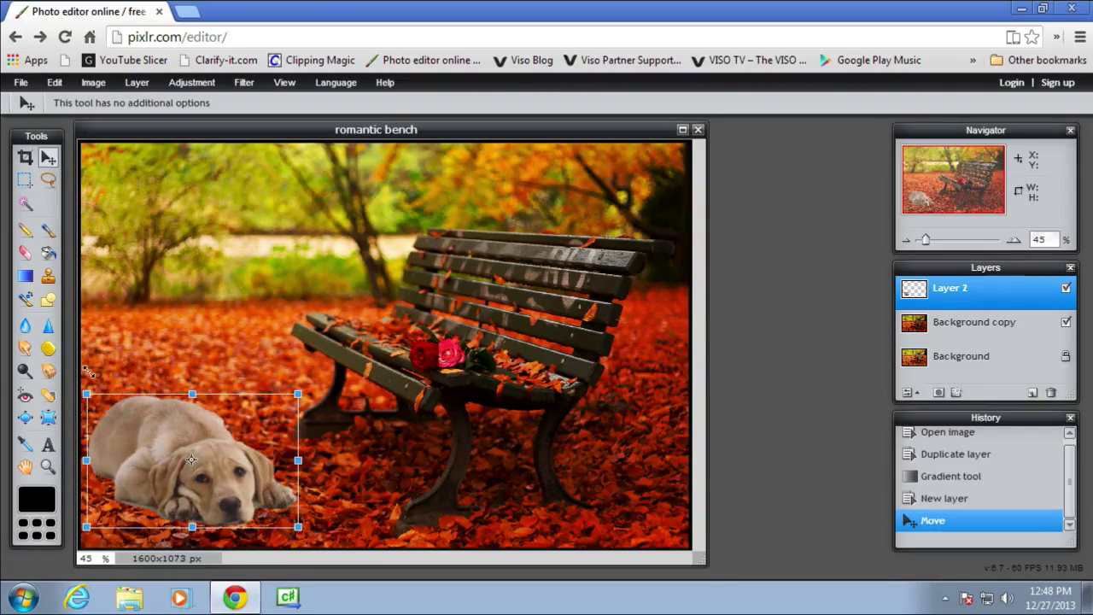
pyautogui.moveTo(171, 465); pyautogui.dragTo(203, 458)
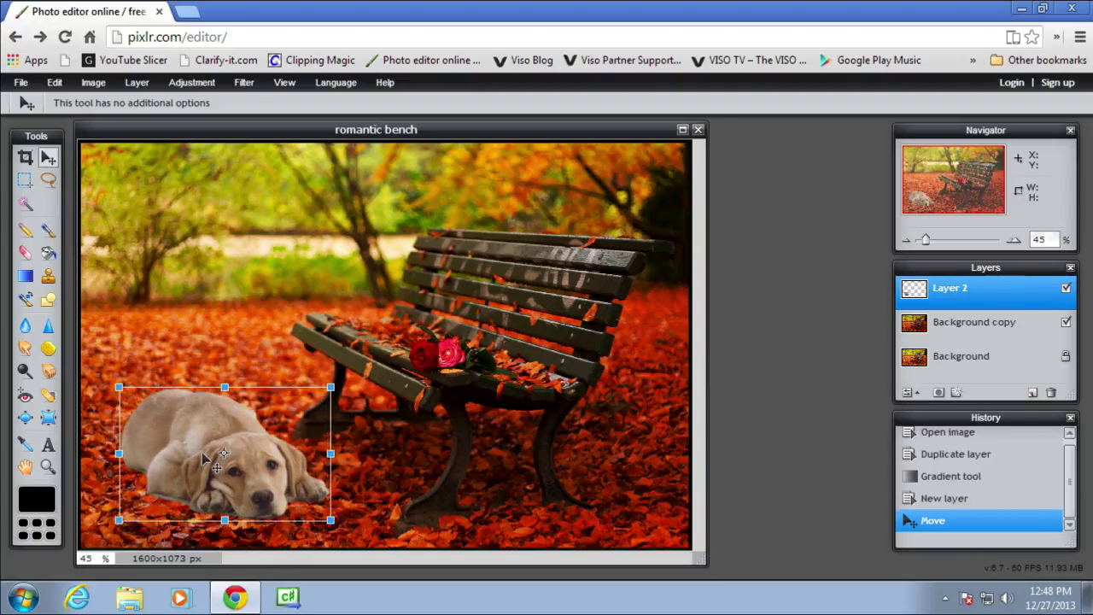
pyautogui.click(390, 443)
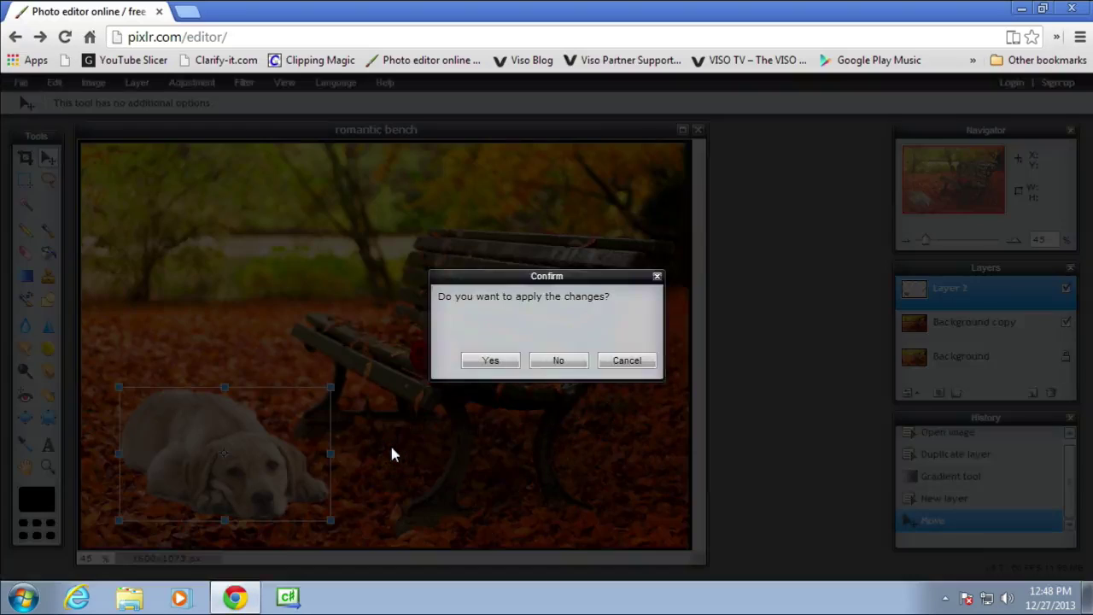
pyautogui.click(472, 364)
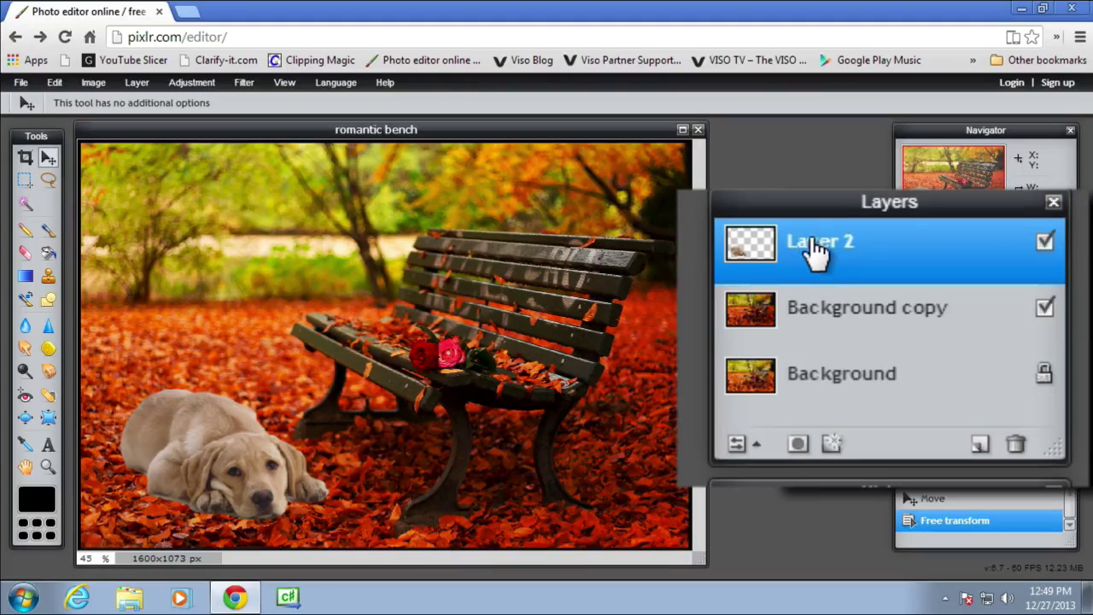
# Rename Layer 2 to 'dog' in the Layers panel and add a layer mask to it
pyautogui.doubleClick(812, 242)
pyautogui.write('d')
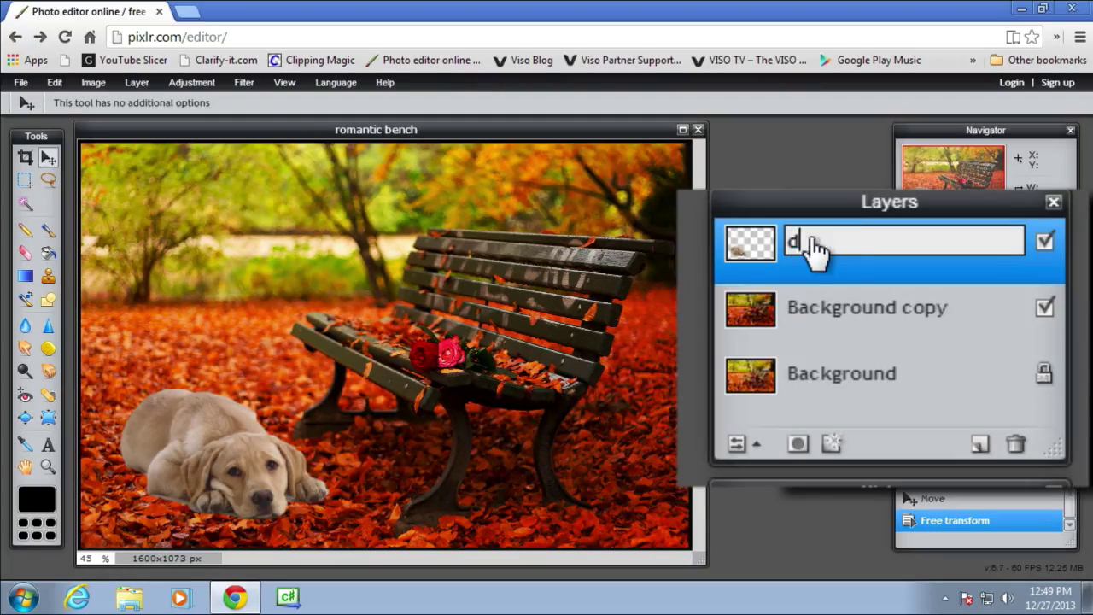
pyautogui.write('og')
pyautogui.click(894, 309)
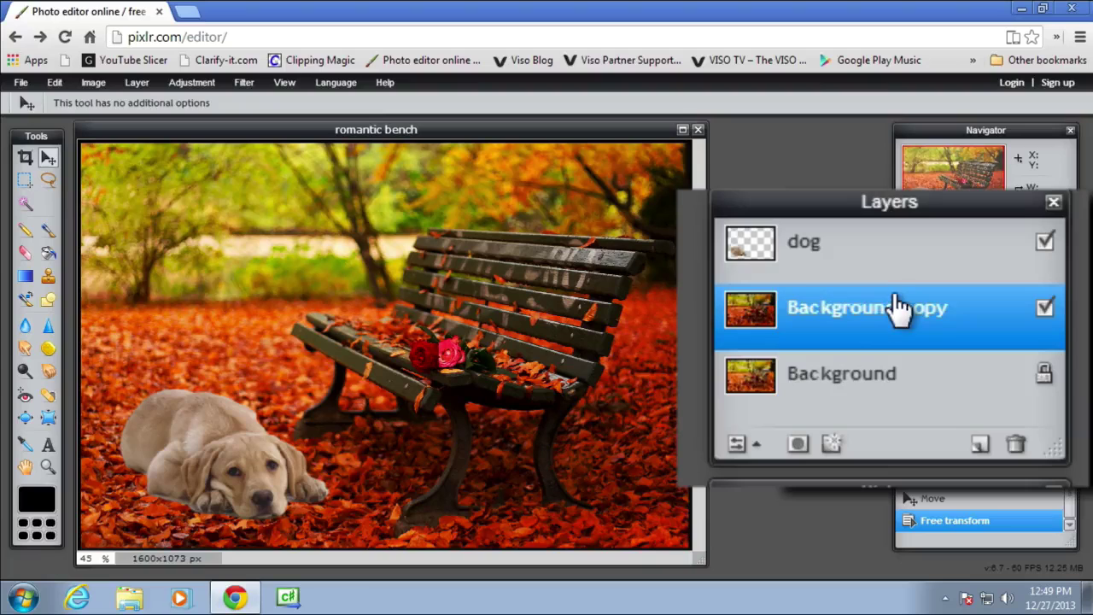
pyautogui.click(842, 268)
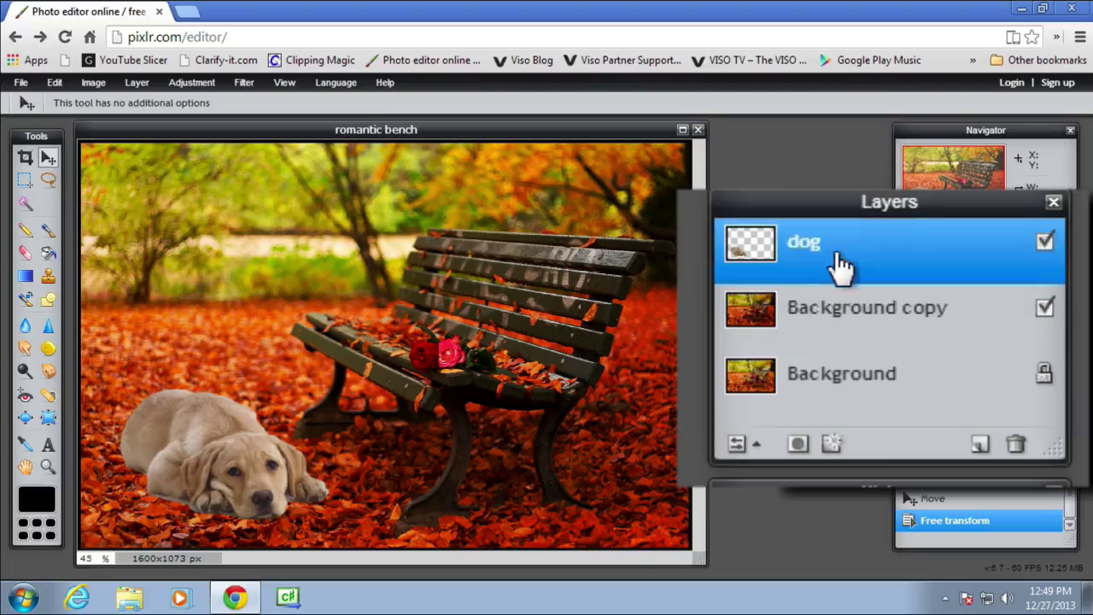
pyautogui.click(796, 443)
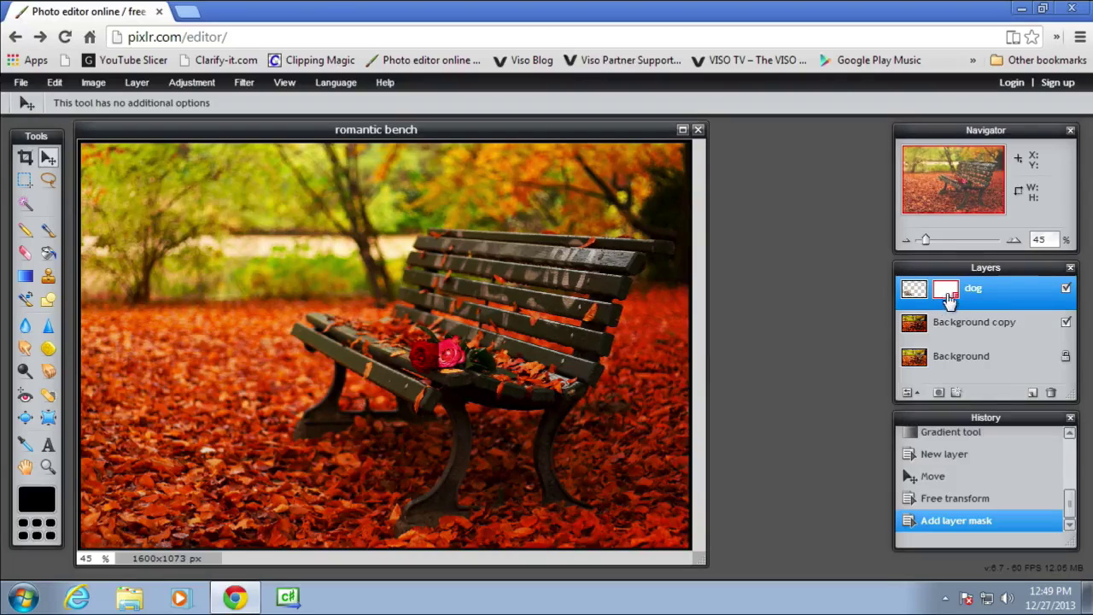
# Brush over the dog's mask to reveal its head, back and body with soft edges into the leaves
pyautogui.click(47, 232)
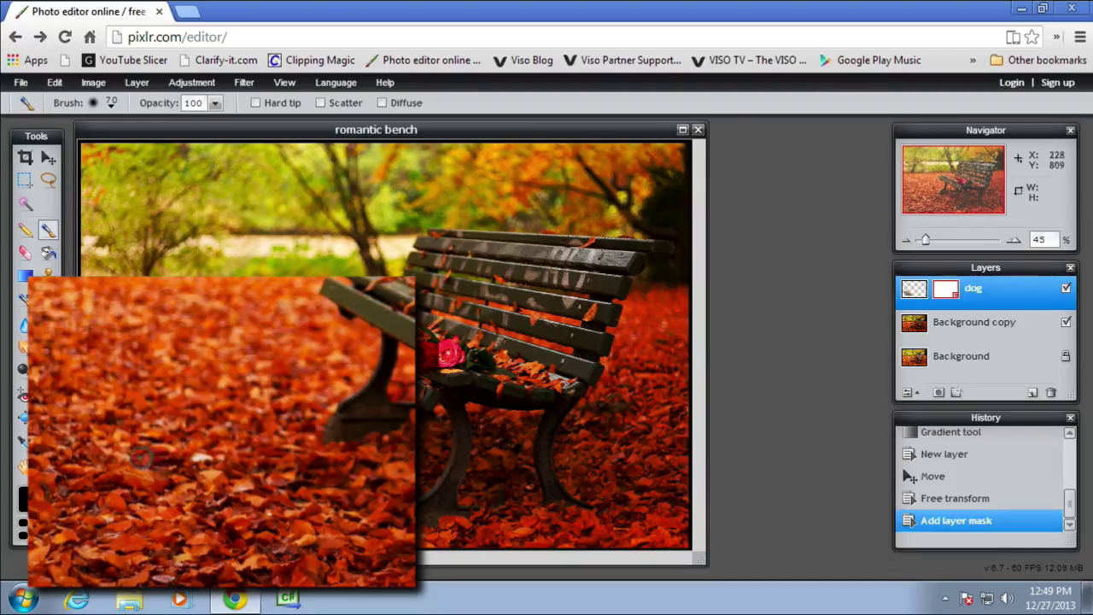
pyautogui.moveTo(141, 457)
pyautogui.mouseDown()
pyautogui.moveTo(204, 483)
pyautogui.moveTo(125, 478)
pyautogui.moveTo(140, 494)
pyautogui.moveTo(172, 448)
pyautogui.moveTo(141, 406)
pyautogui.moveTo(148, 399)
pyautogui.moveTo(155, 449)
pyautogui.mouseUp()
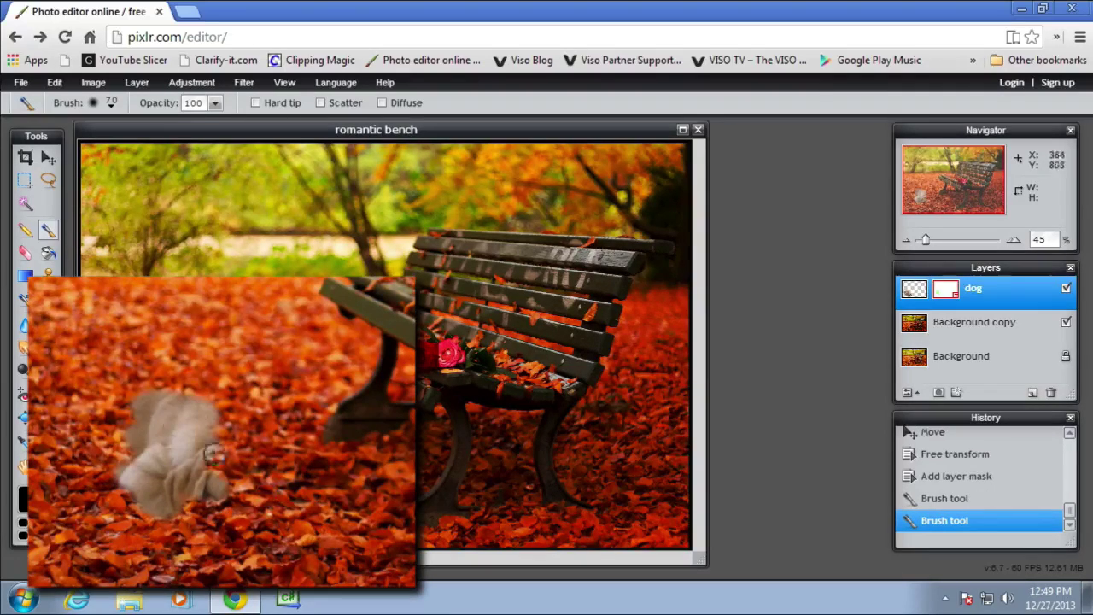
pyautogui.moveTo(152, 400)
pyautogui.mouseDown()
pyautogui.moveTo(241, 409)
pyautogui.moveTo(229, 418)
pyautogui.moveTo(308, 440)
pyautogui.moveTo(249, 455)
pyautogui.moveTo(249, 468)
pyautogui.moveTo(200, 423)
pyautogui.moveTo(181, 447)
pyautogui.mouseUp()
pyautogui.moveTo(189, 469); pyautogui.dragTo(192, 472)
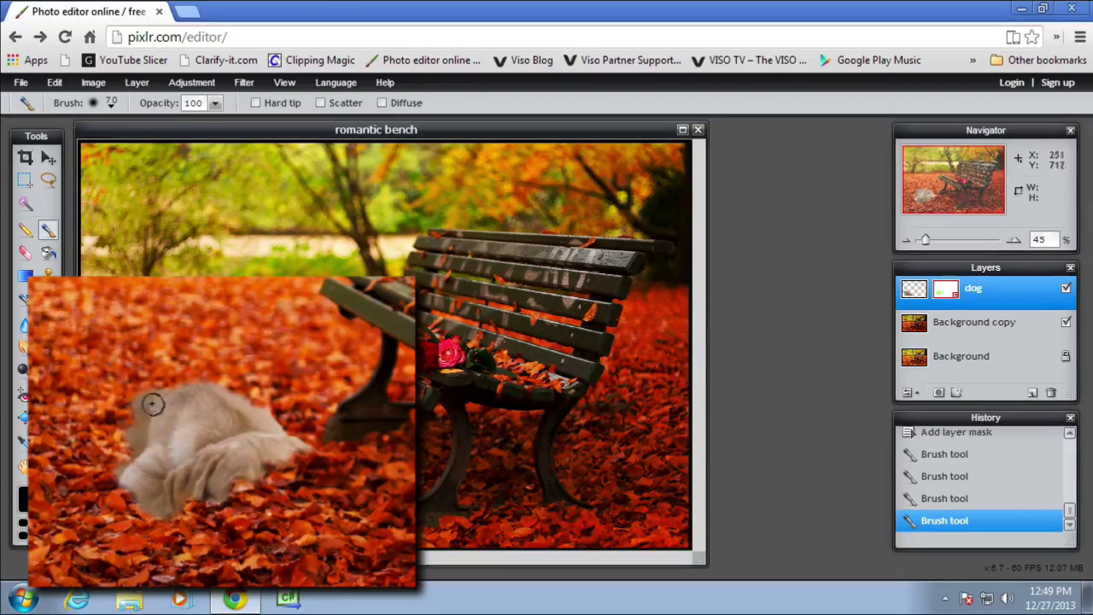
pyautogui.moveTo(264, 408)
pyautogui.mouseDown()
pyautogui.moveTo(207, 386)
pyautogui.moveTo(139, 385)
pyautogui.moveTo(112, 410)
pyautogui.moveTo(110, 450)
pyautogui.moveTo(124, 412)
pyautogui.moveTo(130, 437)
pyautogui.mouseUp()
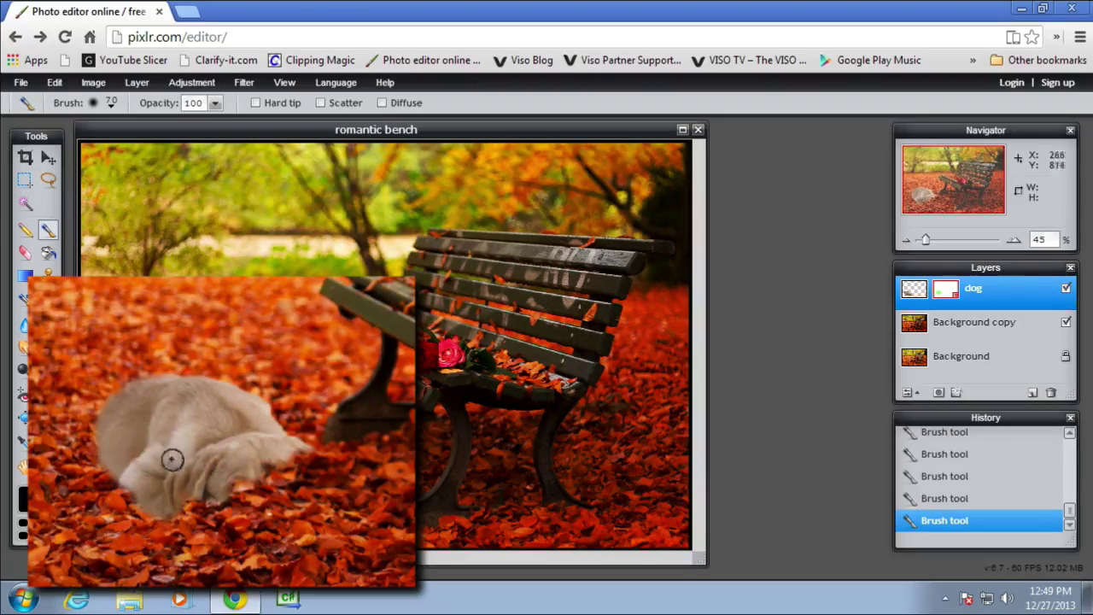
pyautogui.moveTo(148, 395)
pyautogui.mouseDown()
pyautogui.moveTo(97, 420)
pyautogui.moveTo(93, 436)
pyautogui.moveTo(129, 467)
pyautogui.mouseUp()
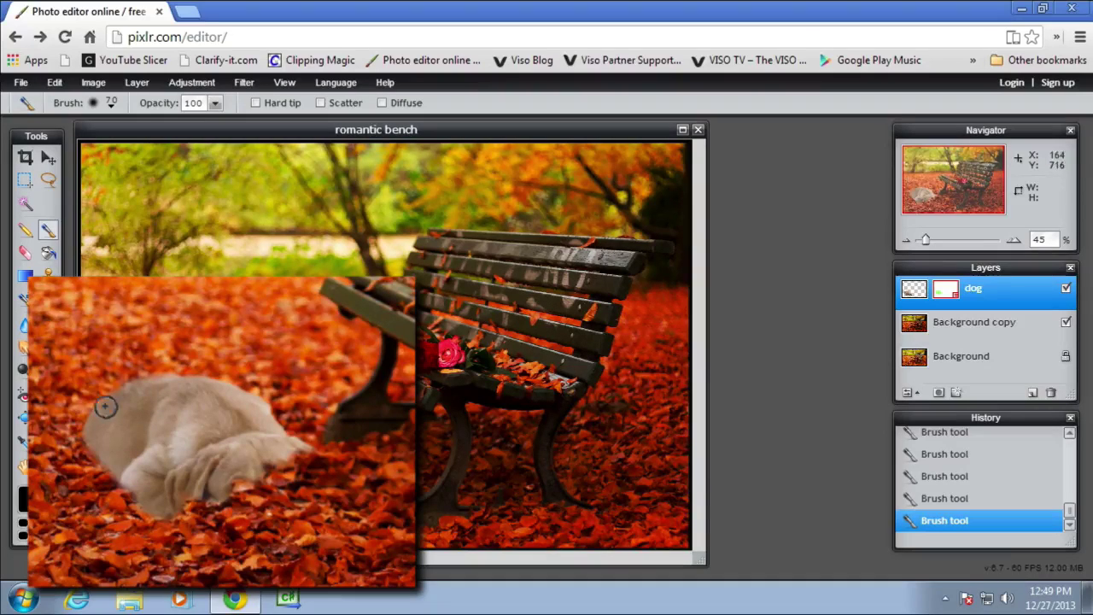
pyautogui.moveTo(91, 433); pyautogui.dragTo(101, 458)
pyautogui.moveTo(161, 393)
pyautogui.mouseDown()
pyautogui.moveTo(248, 406)
pyautogui.moveTo(316, 489)
pyautogui.moveTo(313, 466)
pyautogui.moveTo(341, 479)
pyautogui.mouseUp()
pyautogui.moveTo(260, 464)
pyautogui.mouseDown()
pyautogui.moveTo(294, 470)
pyautogui.moveTo(295, 497)
pyautogui.moveTo(267, 528)
pyautogui.moveTo(215, 507)
pyautogui.moveTo(241, 491)
pyautogui.moveTo(275, 491)
pyautogui.moveTo(260, 453)
pyautogui.mouseUp()
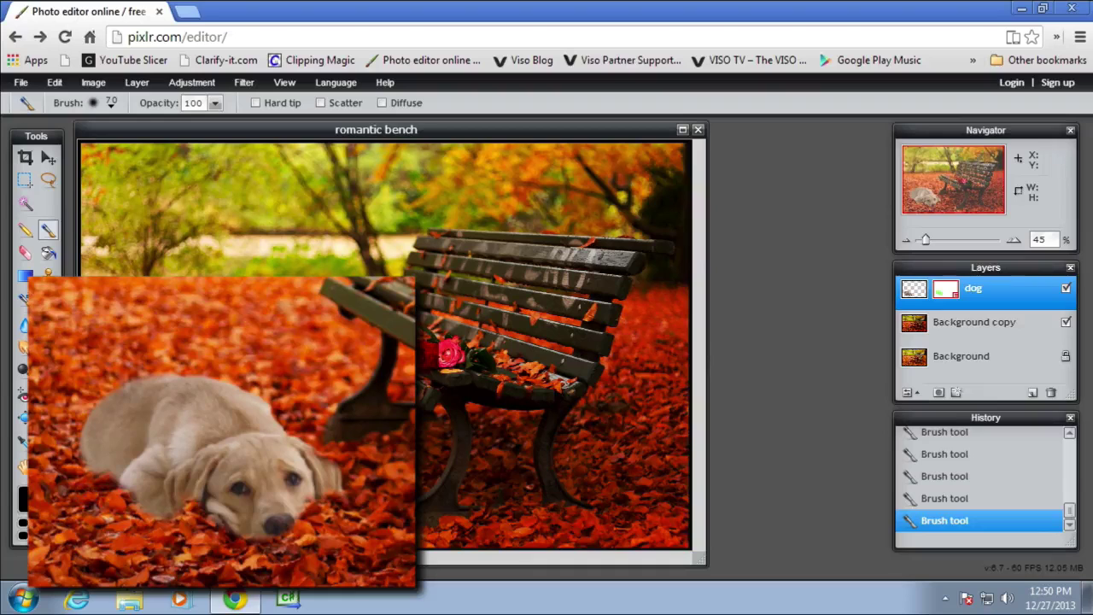
# Blend the mask below the dog's front leg and chin into the leaves
pyautogui.moveTo(132, 509); pyautogui.dragTo(111, 559)
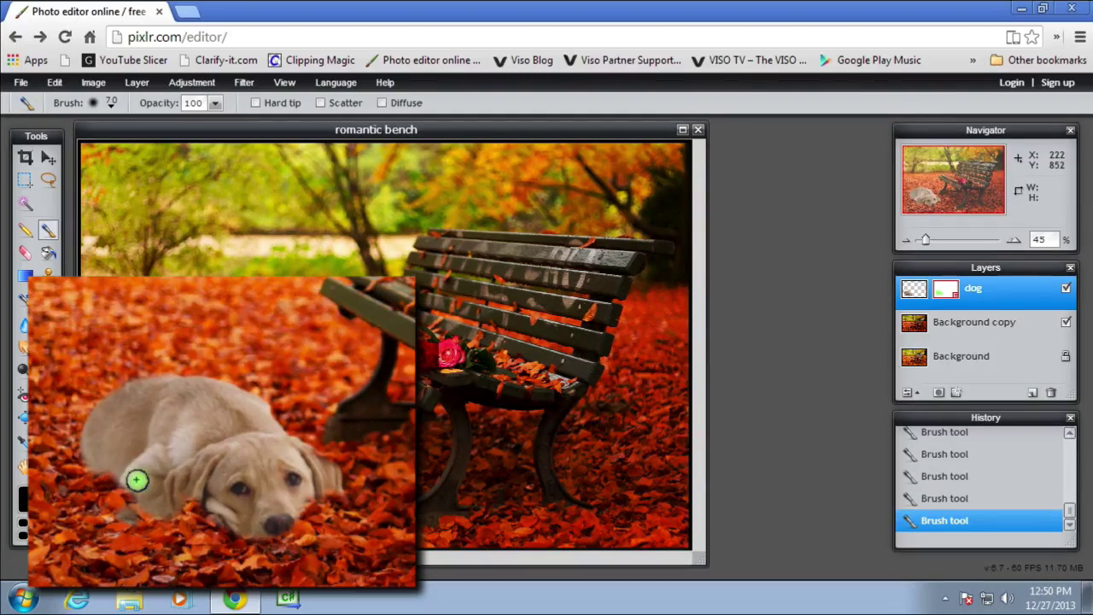
pyautogui.moveTo(136, 480); pyautogui.dragTo(112, 553)
pyautogui.moveTo(145, 491); pyautogui.dragTo(149, 540)
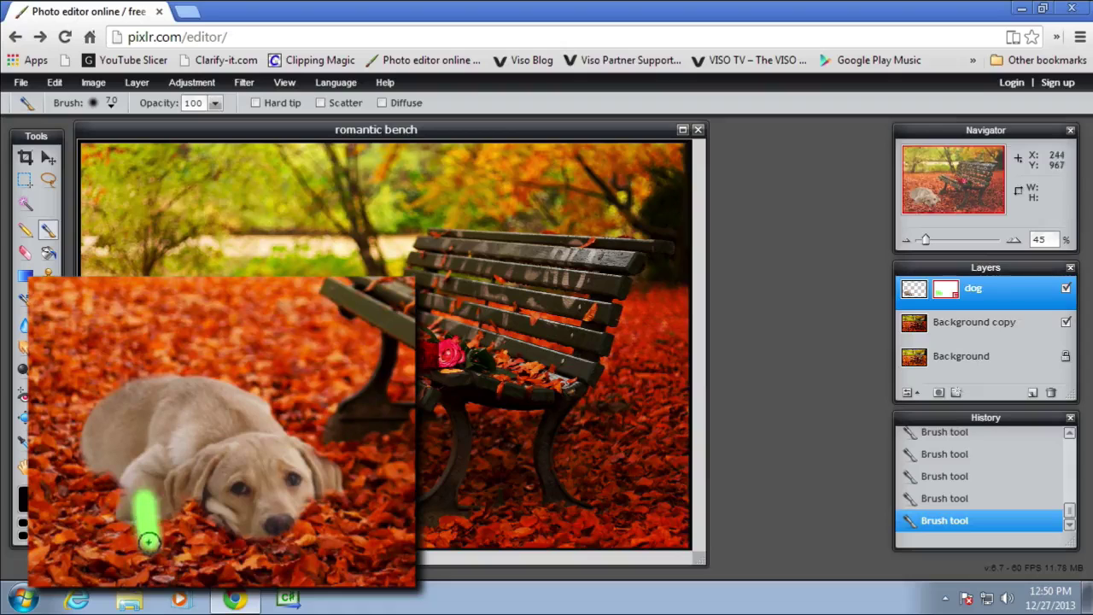
pyautogui.moveTo(159, 498); pyautogui.dragTo(154, 571)
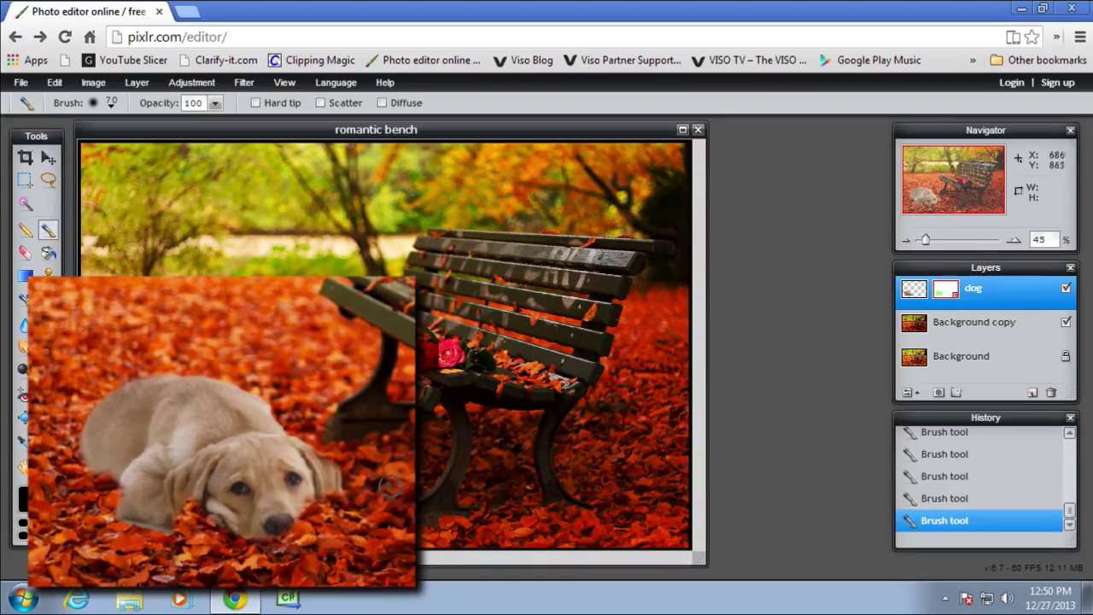
# Reveal more of the dog's right ear and refine the mask around its hip and lower paw
pyautogui.moveTo(327, 479); pyautogui.dragTo(347, 525)
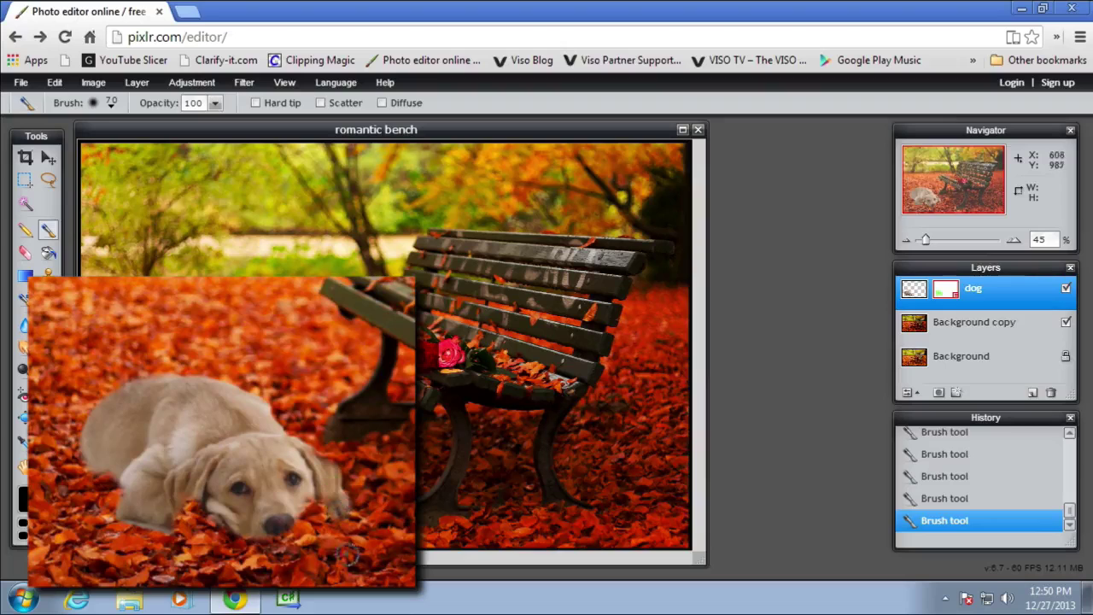
pyautogui.moveTo(322, 462); pyautogui.dragTo(352, 517)
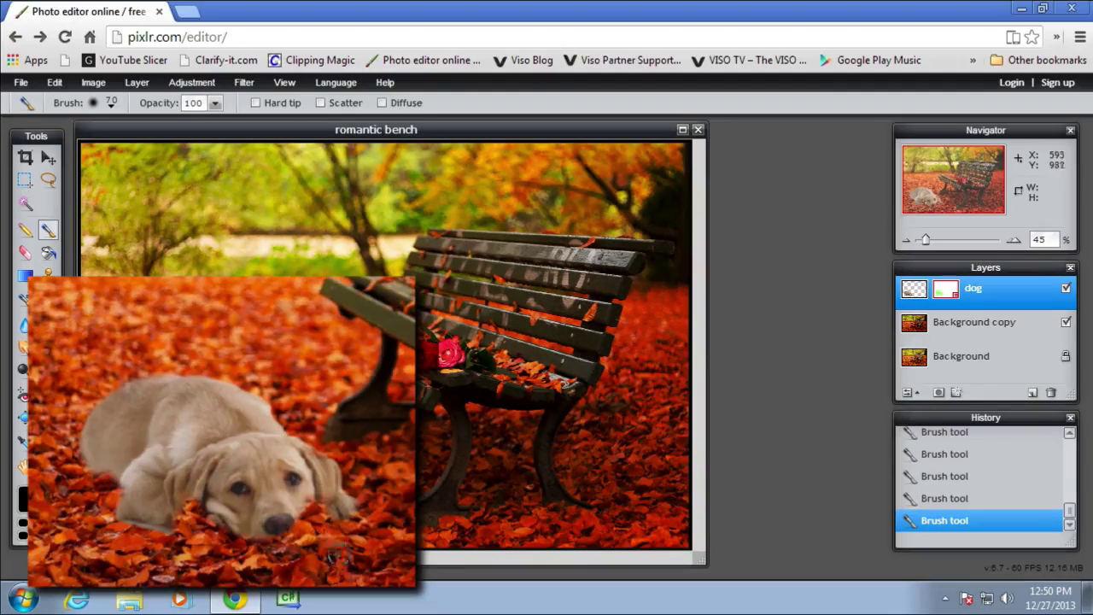
pyautogui.moveTo(94, 468)
pyautogui.mouseDown()
pyautogui.moveTo(102, 464)
pyautogui.moveTo(100, 483)
pyautogui.moveTo(72, 499)
pyautogui.moveTo(143, 575)
pyautogui.mouseUp()
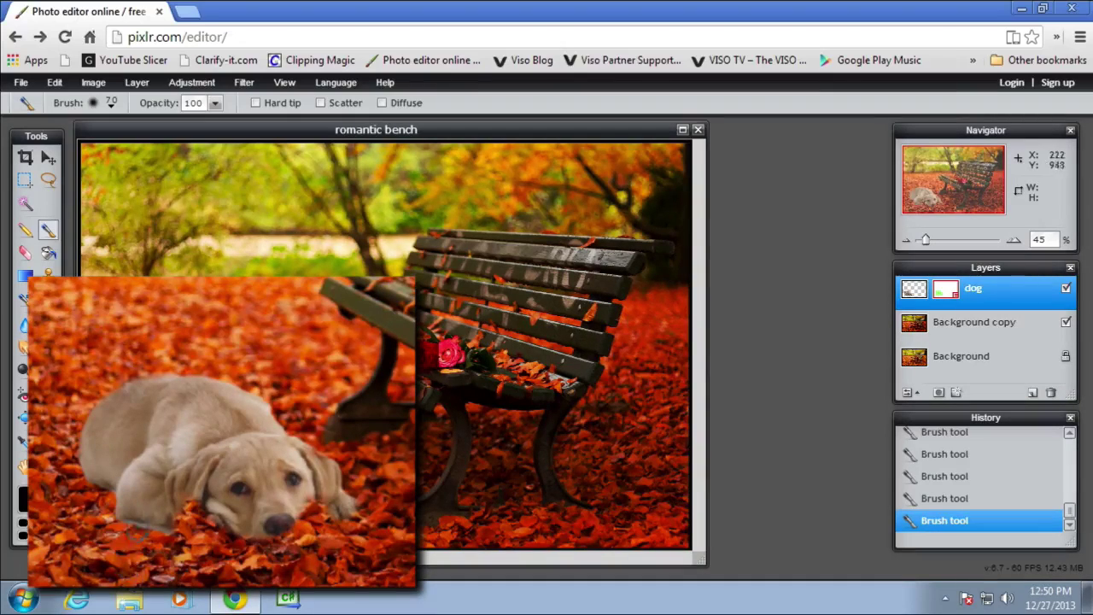
pyautogui.moveTo(138, 518); pyautogui.dragTo(188, 572)
pyautogui.moveTo(144, 511); pyautogui.dragTo(214, 562)
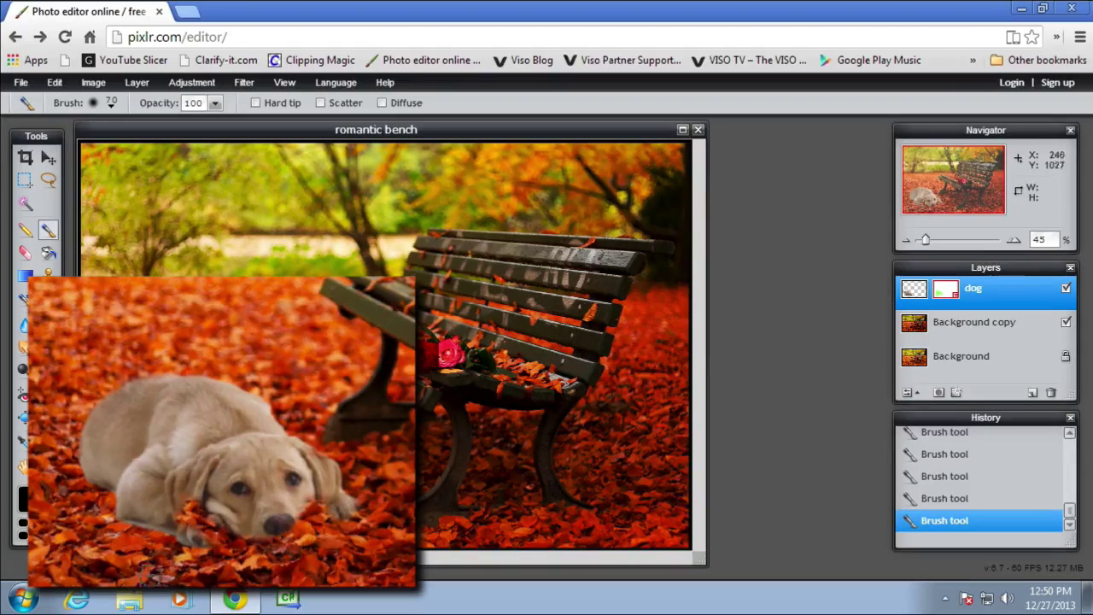
pyautogui.moveTo(177, 502)
pyautogui.mouseDown()
pyautogui.moveTo(198, 534)
pyautogui.moveTo(184, 515)
pyautogui.moveTo(185, 561)
pyautogui.mouseUp()
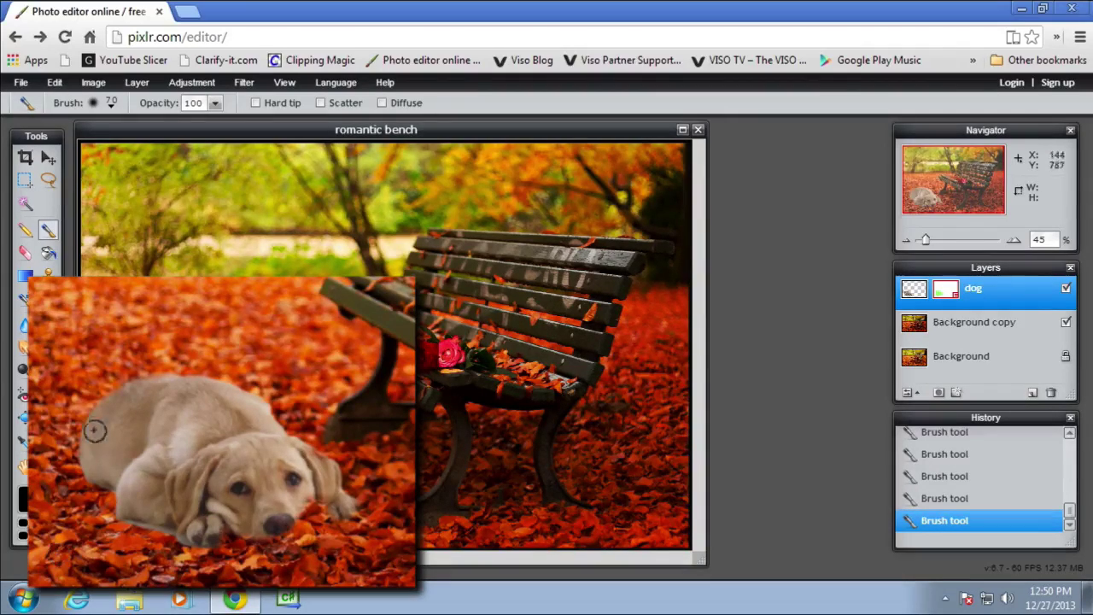
# Clean up the mask left of the dog, along its back and over the left trees, undoing a stray stroke
pyautogui.moveTo(94, 448); pyautogui.dragTo(75, 512)
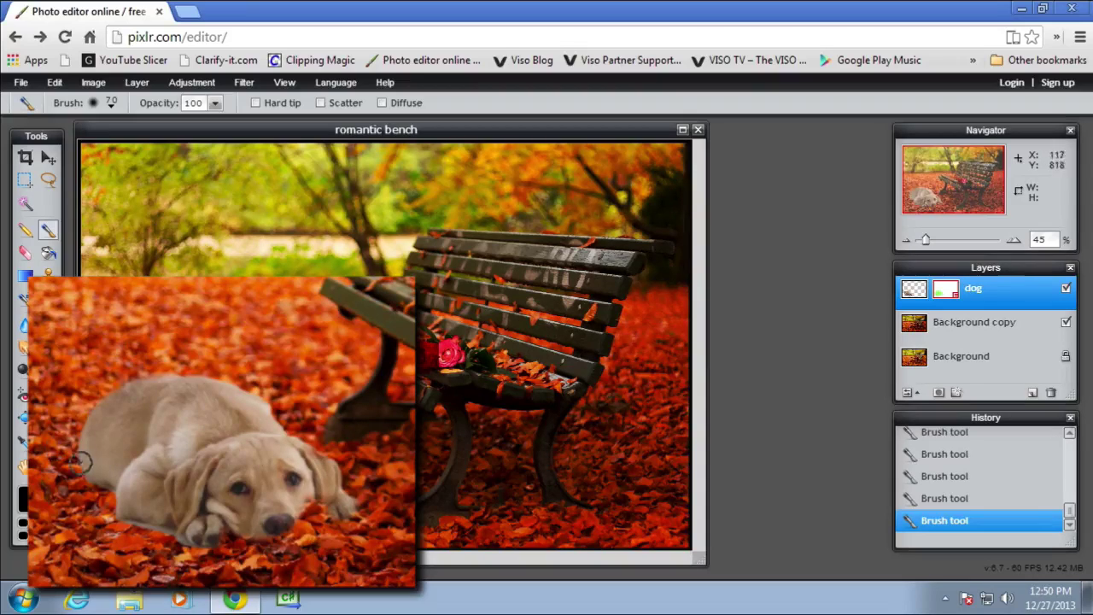
pyautogui.moveTo(79, 466)
pyautogui.mouseDown()
pyautogui.moveTo(86, 406)
pyautogui.moveTo(118, 377)
pyautogui.moveTo(180, 382)
pyautogui.moveTo(271, 415)
pyautogui.moveTo(190, 371)
pyautogui.moveTo(102, 364)
pyautogui.moveTo(73, 387)
pyautogui.moveTo(74, 441)
pyautogui.moveTo(86, 380)
pyautogui.mouseUp()
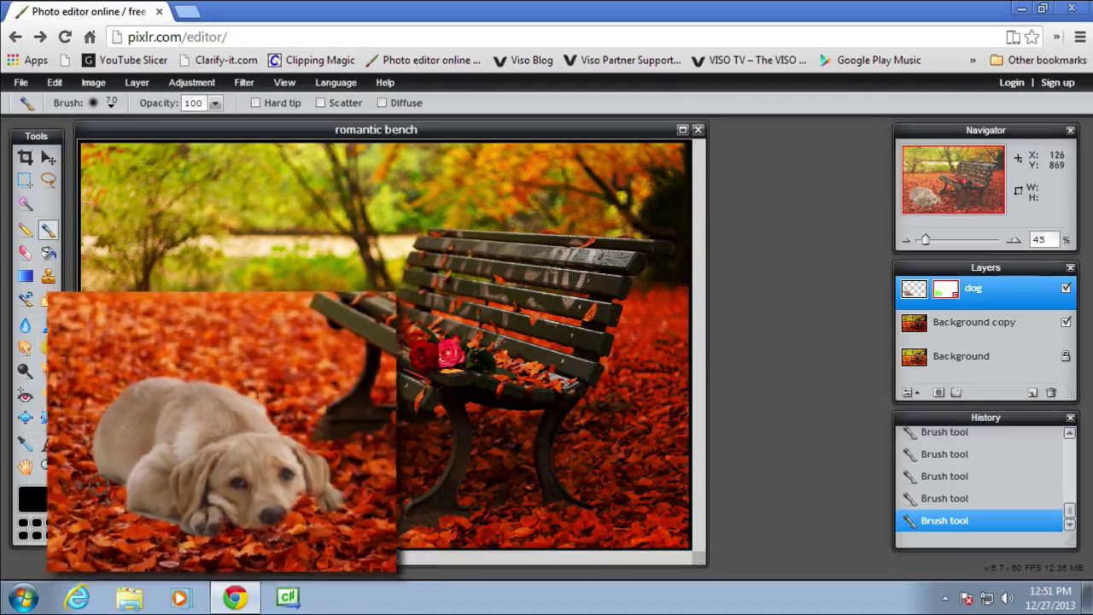
pyautogui.moveTo(249, 322)
pyautogui.mouseDown()
pyautogui.moveTo(188, 313)
pyautogui.moveTo(237, 285)
pyautogui.moveTo(190, 249)
pyautogui.moveTo(229, 188)
pyautogui.moveTo(165, 202)
pyautogui.moveTo(170, 251)
pyautogui.moveTo(285, 317)
pyautogui.moveTo(217, 373)
pyautogui.mouseUp()
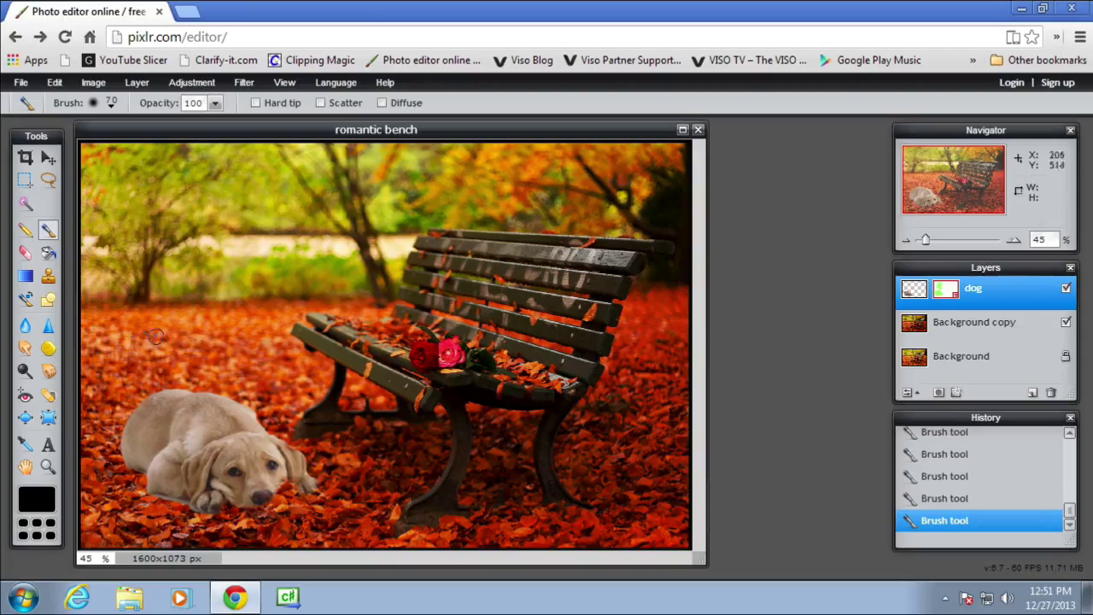
pyautogui.moveTo(137, 344)
pyautogui.mouseDown()
pyautogui.moveTo(90, 348)
pyautogui.moveTo(332, 370)
pyautogui.moveTo(247, 342)
pyautogui.mouseUp()
pyautogui.hotkey('ctrl', 'z')
# Add a drop shadow to the dog layer in Layer styles and lower its opacity to 61
pyautogui.click(912, 295)
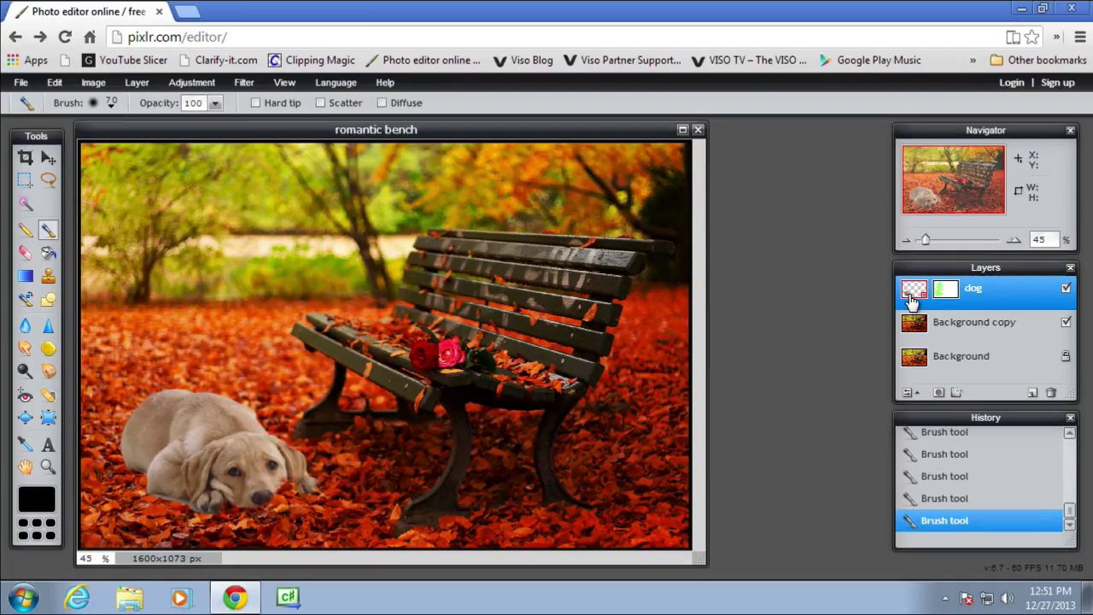
pyautogui.click(955, 393)
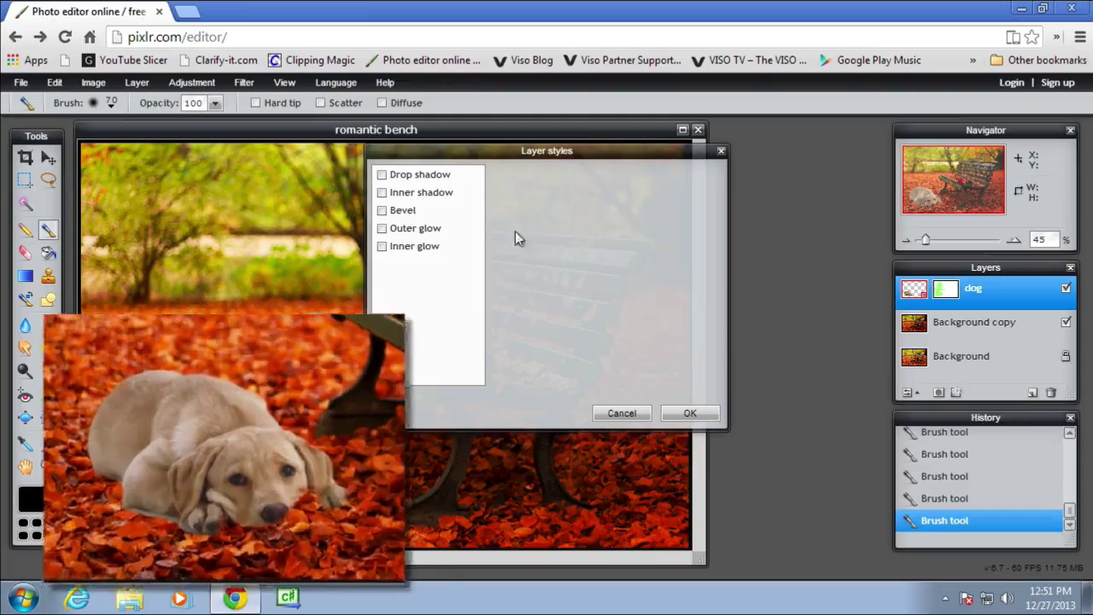
pyautogui.click(382, 175)
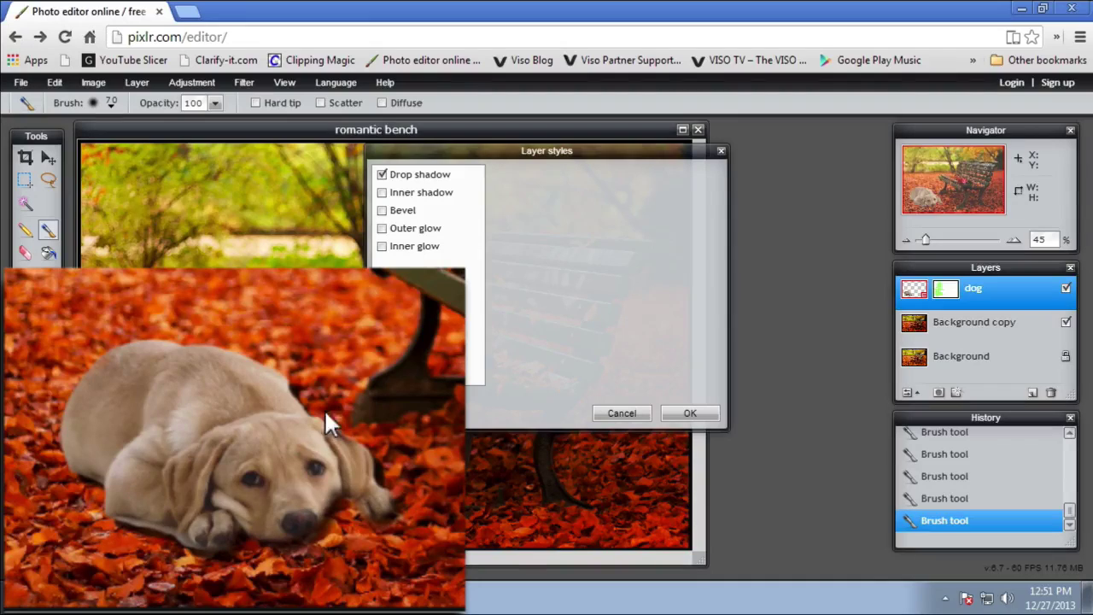
pyautogui.click(419, 177)
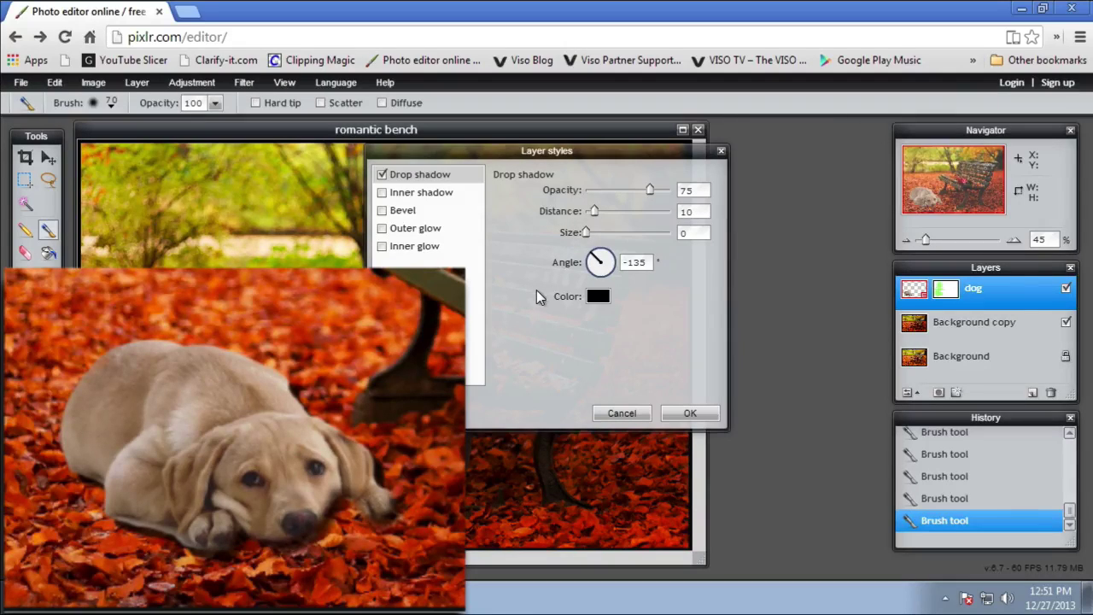
pyautogui.click(383, 175)
pyautogui.click(383, 175)
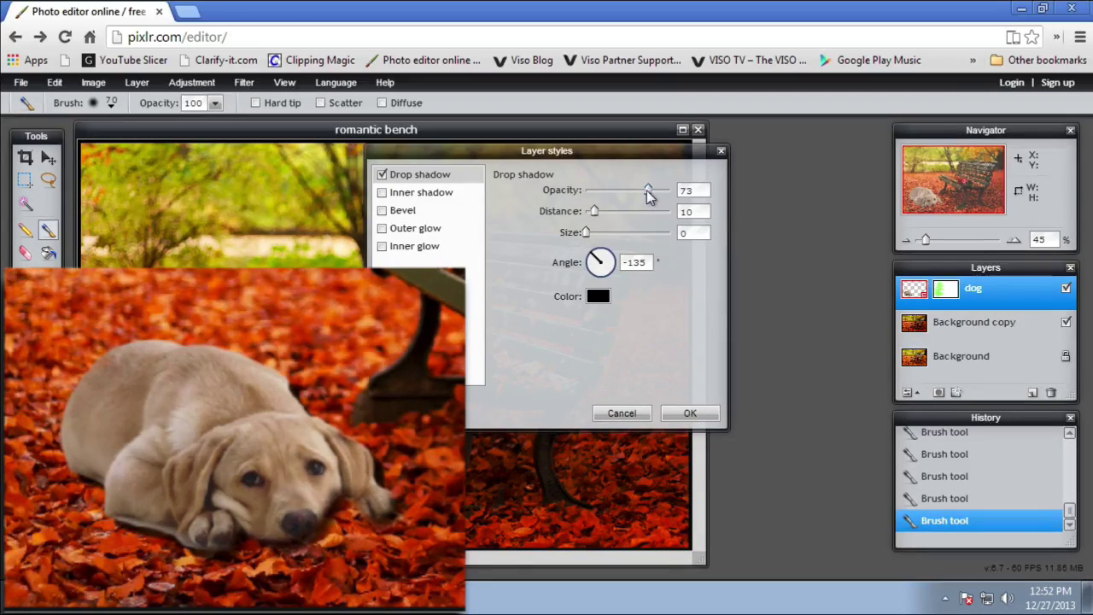
pyautogui.moveTo(649, 189)
pyautogui.mouseDown()
pyautogui.moveTo(612, 191)
pyautogui.moveTo(675, 189)
pyautogui.moveTo(621, 193)
pyautogui.moveTo(641, 196)
pyautogui.mouseUp()
# Turn off the drop shadow and briefly try inner shadow and bevel on the dog
pyautogui.click(384, 175)
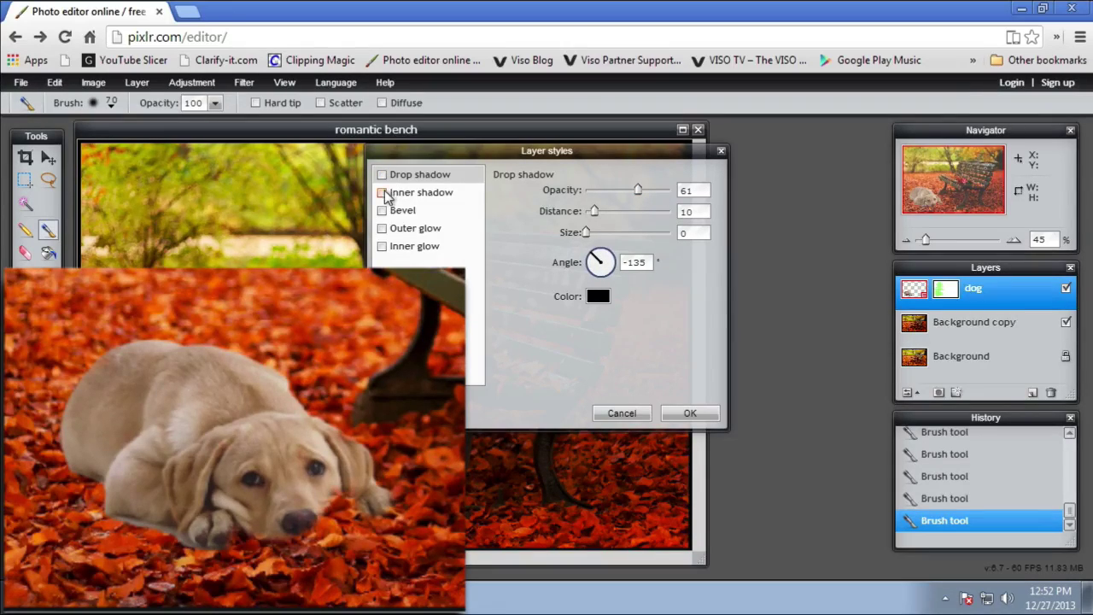
pyautogui.click(383, 193)
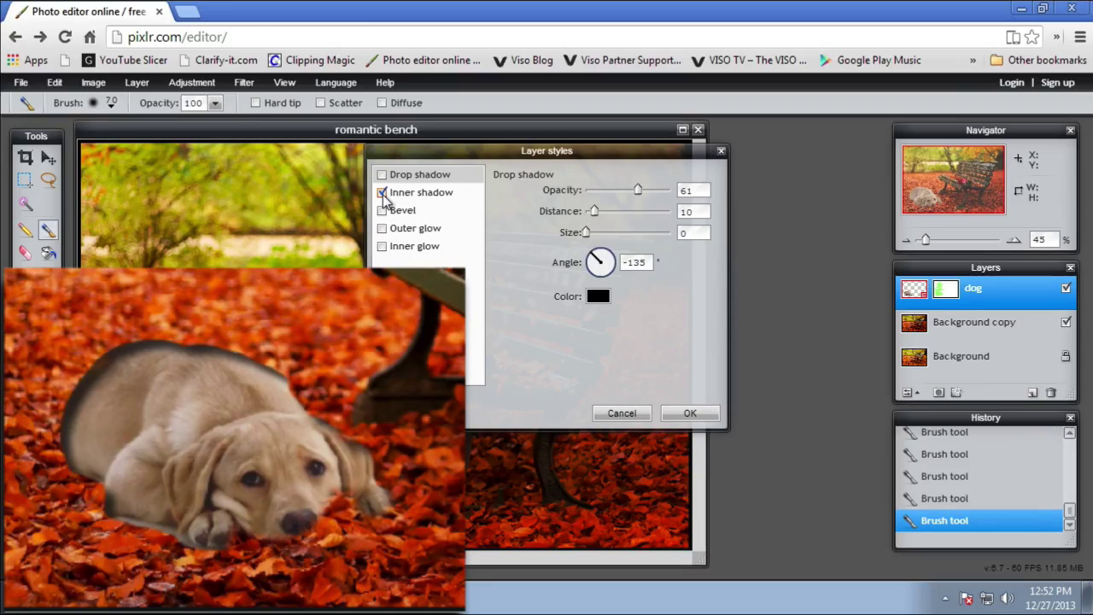
pyautogui.click(383, 193)
pyautogui.click(382, 211)
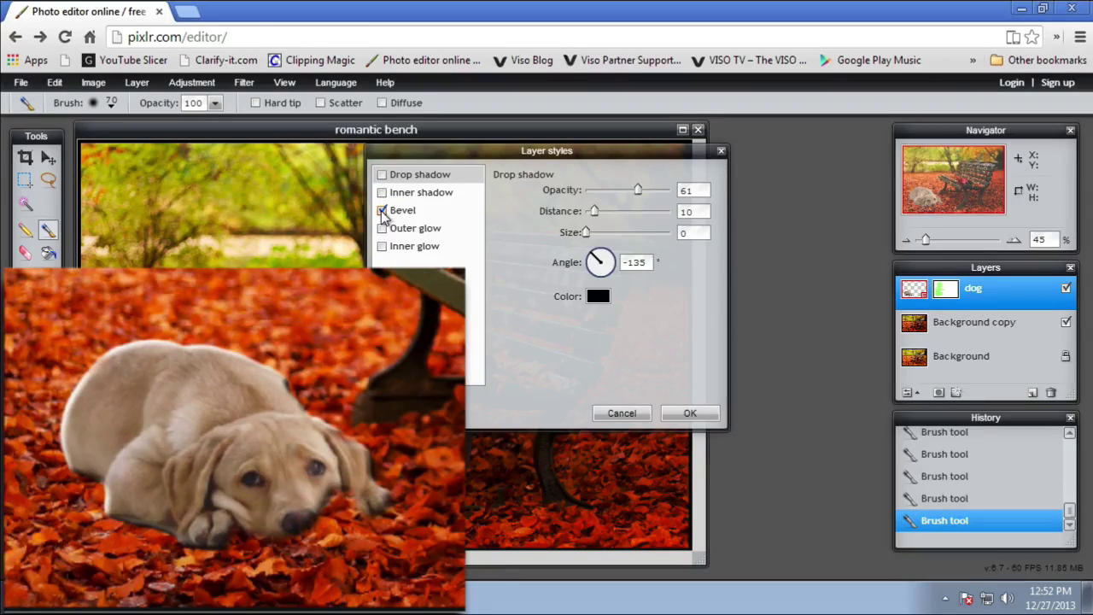
pyautogui.click(383, 211)
# Try an outer glow on the dog with its colour set to pure black
pyautogui.click(383, 229)
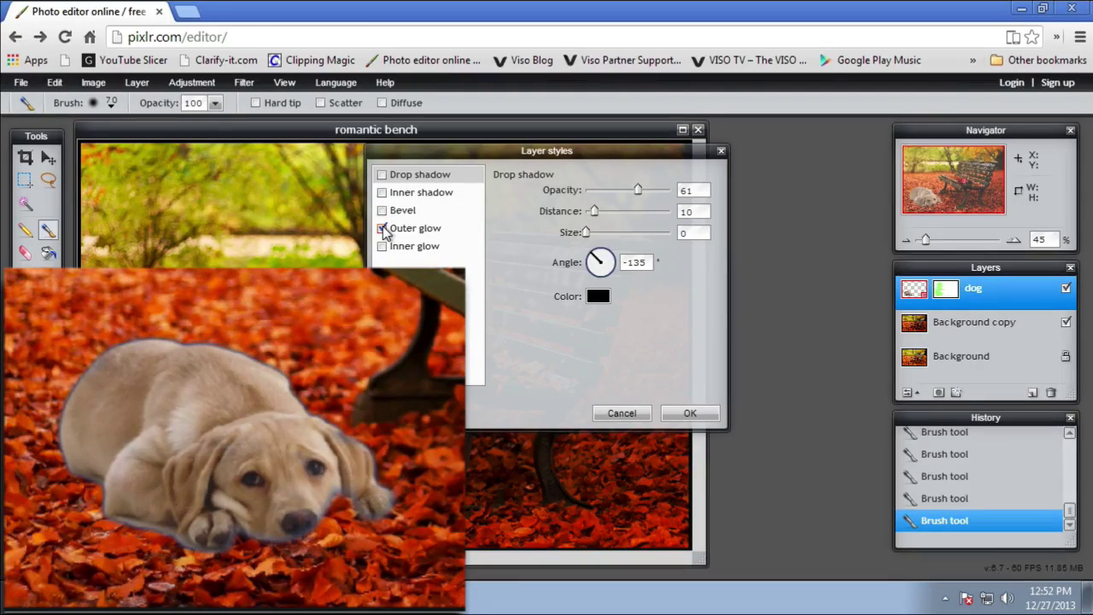
pyautogui.click(434, 229)
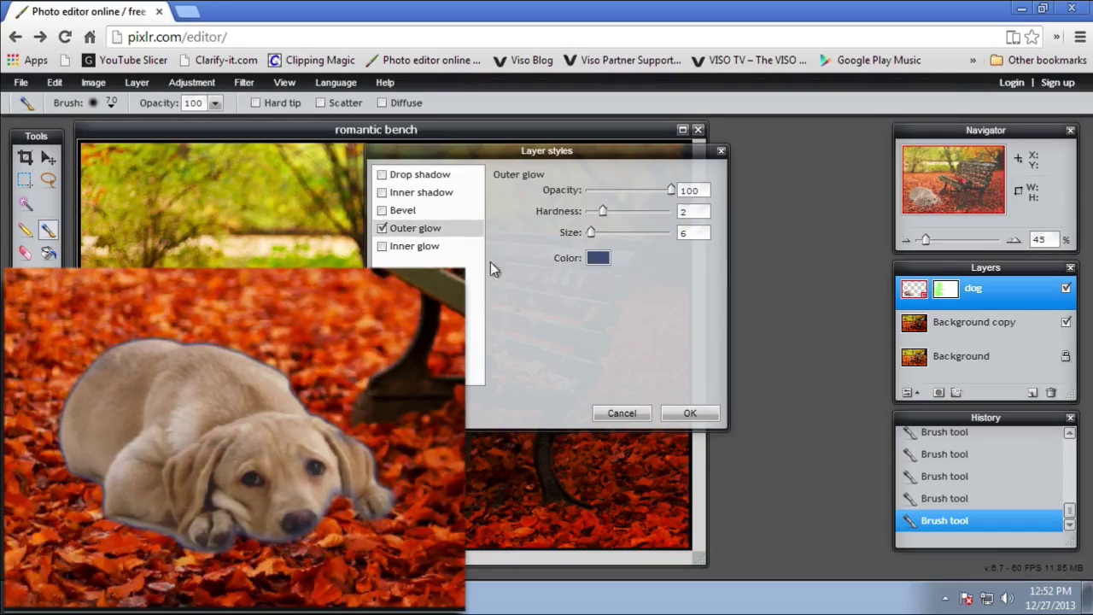
pyautogui.click(598, 259)
pyautogui.click(450, 309)
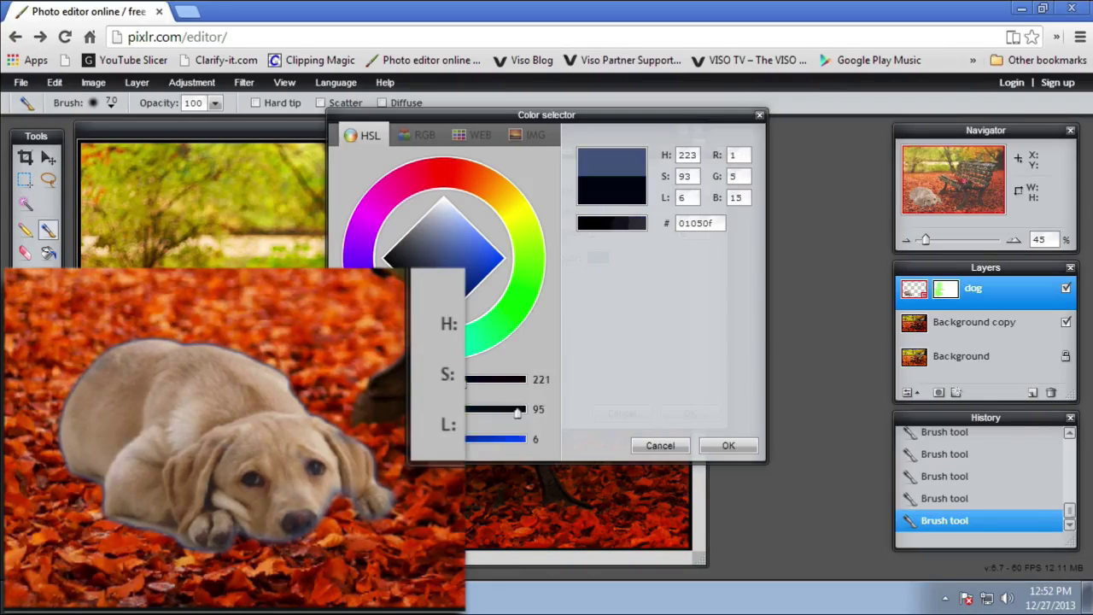
pyautogui.click(582, 225)
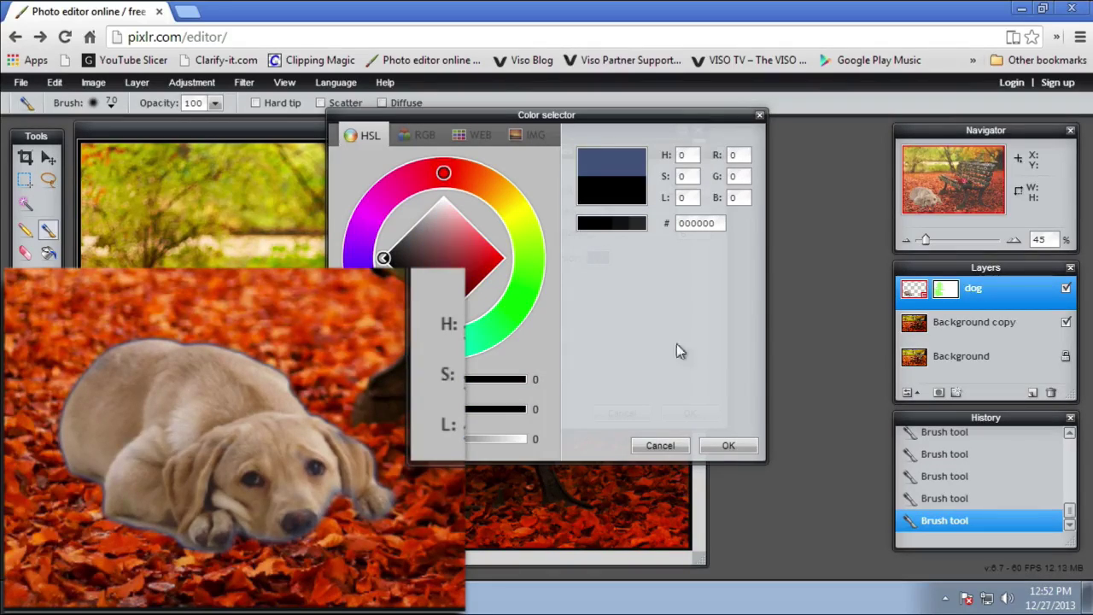
pyautogui.click(721, 446)
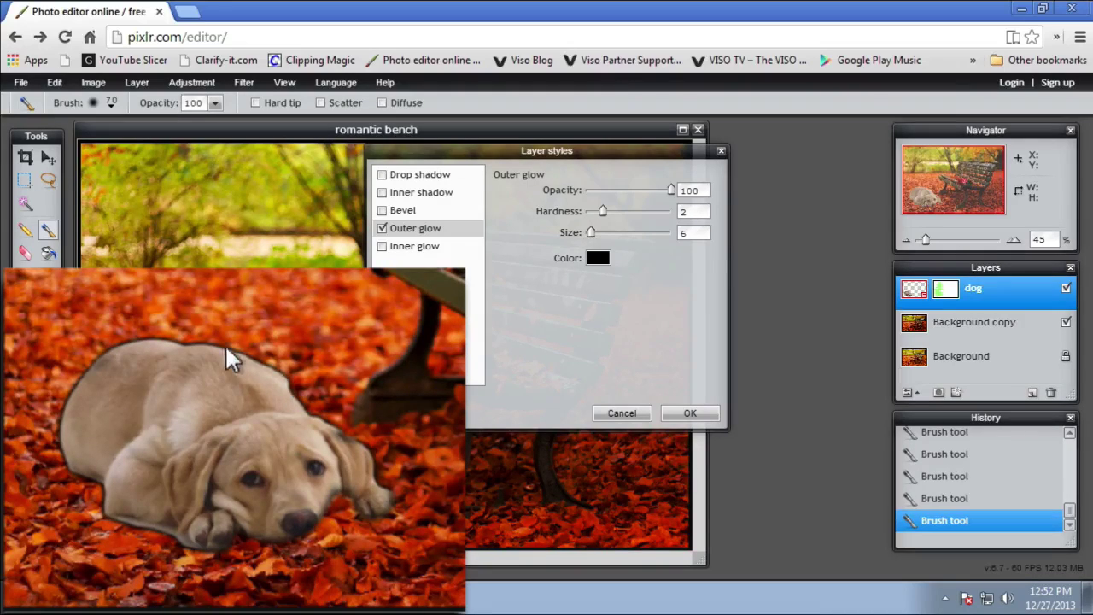
# Drop the outer glow, test inner glow, then re-enable the drop shadow and apply it
pyautogui.click(382, 229)
pyautogui.click(382, 246)
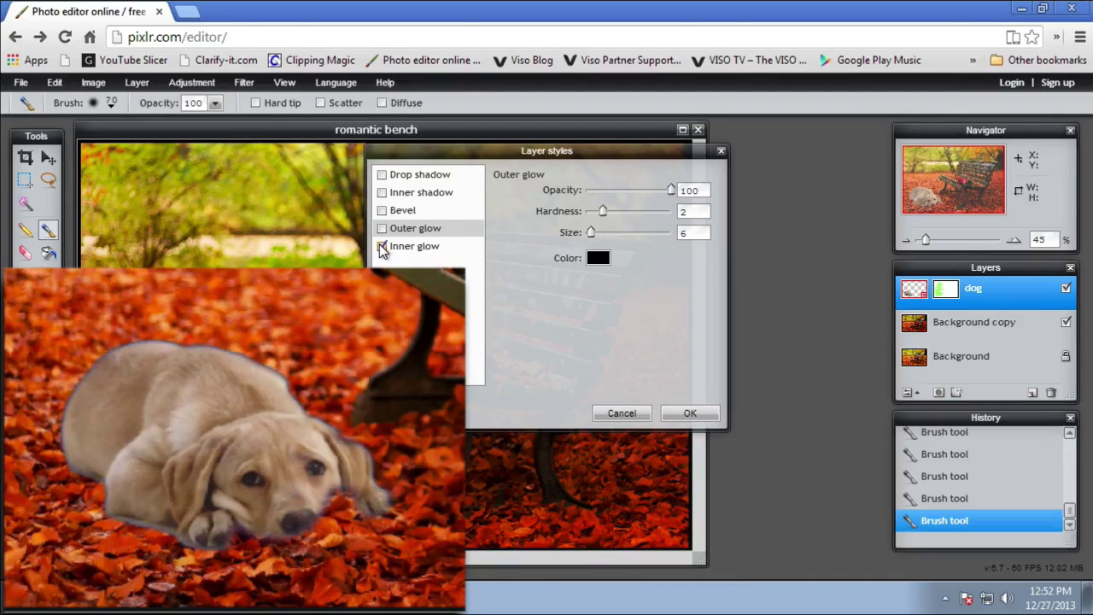
pyautogui.click(382, 246)
pyautogui.click(382, 174)
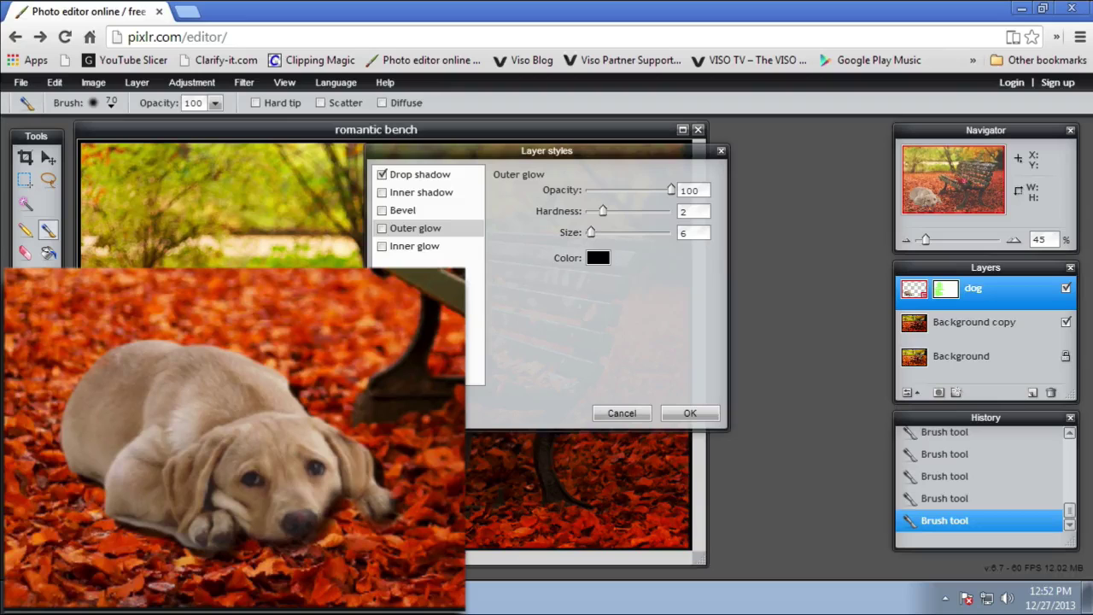
pyautogui.click(676, 417)
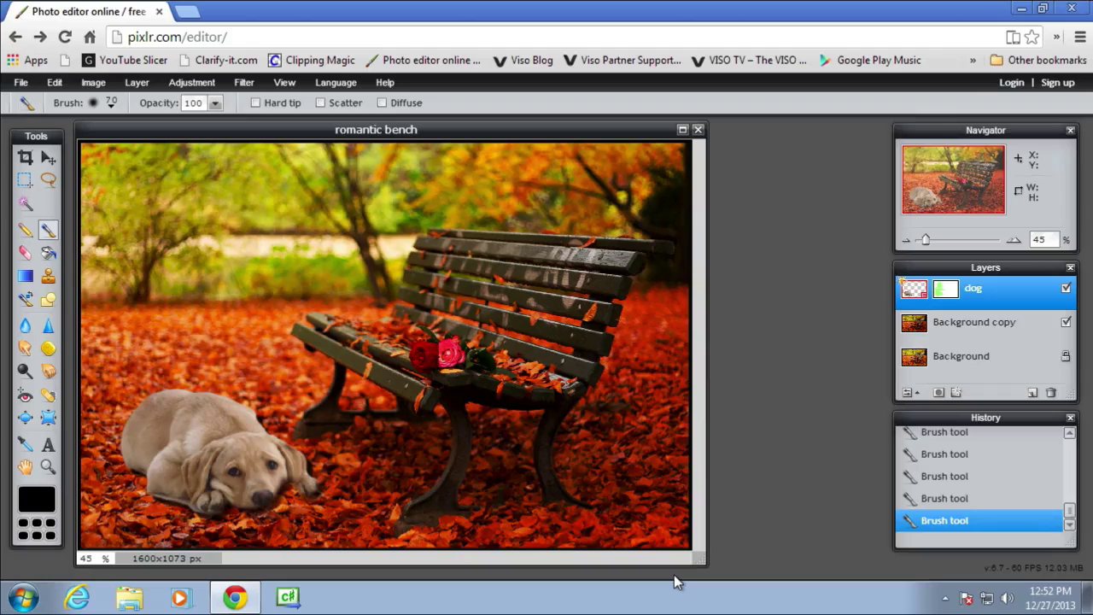
# Open the Save image dialog via File > Save and view the available formats
pyautogui.click(22, 85)
pyautogui.click(29, 170)
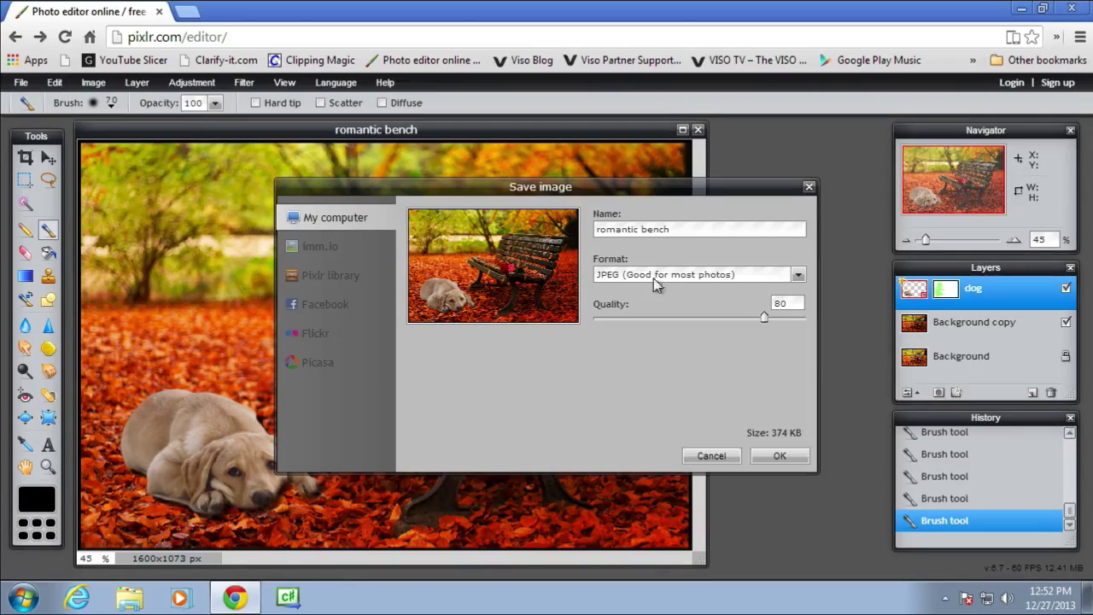
pyautogui.click(797, 276)
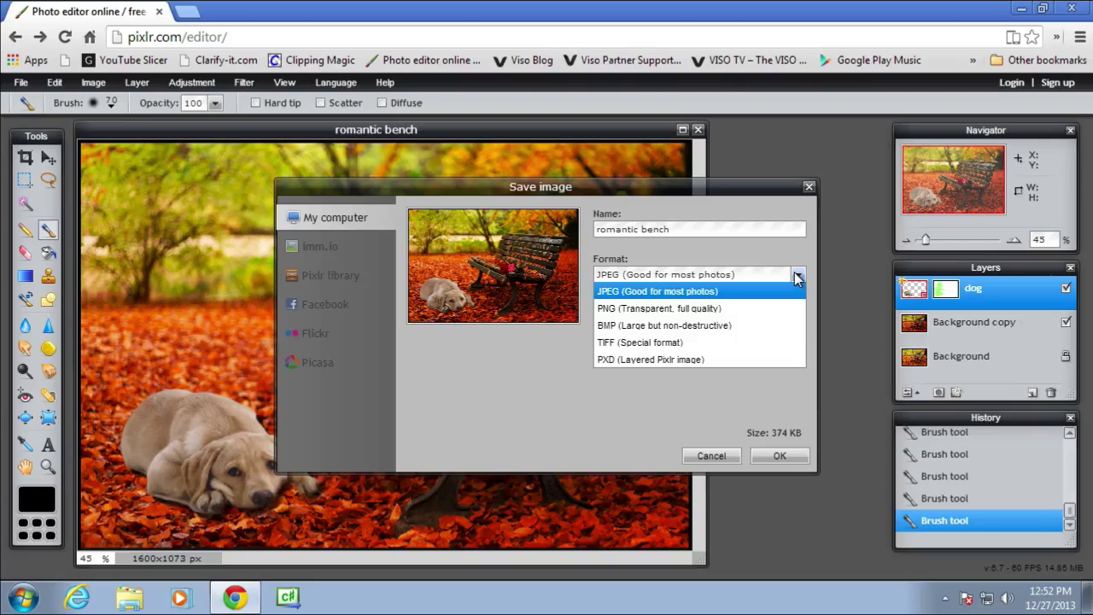